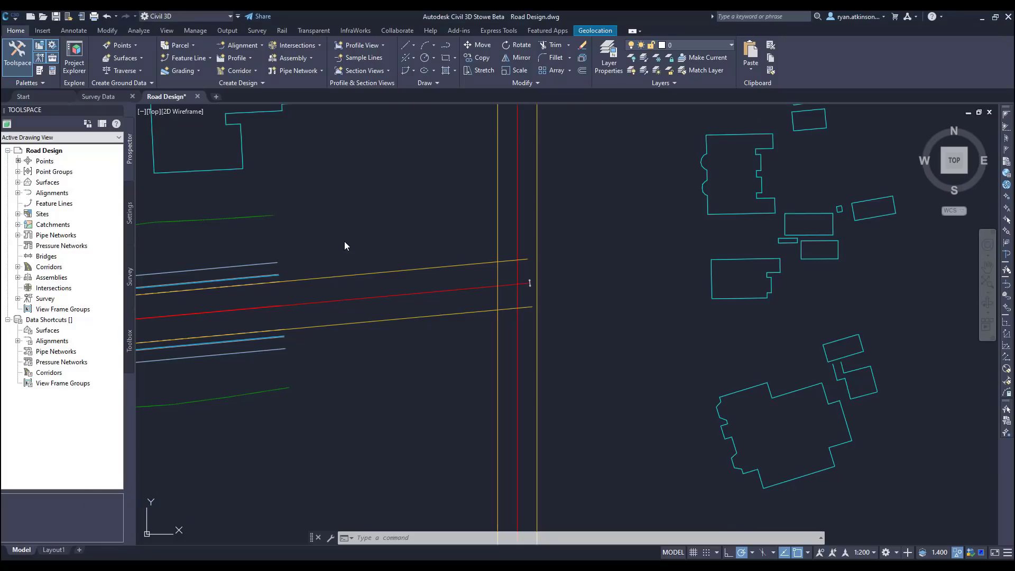
Step: Start Create Connected Alignment, picking the upper yellow offset alignment, the left vertical one, and a corner location
mouse_move(344, 242)
click(257, 47)
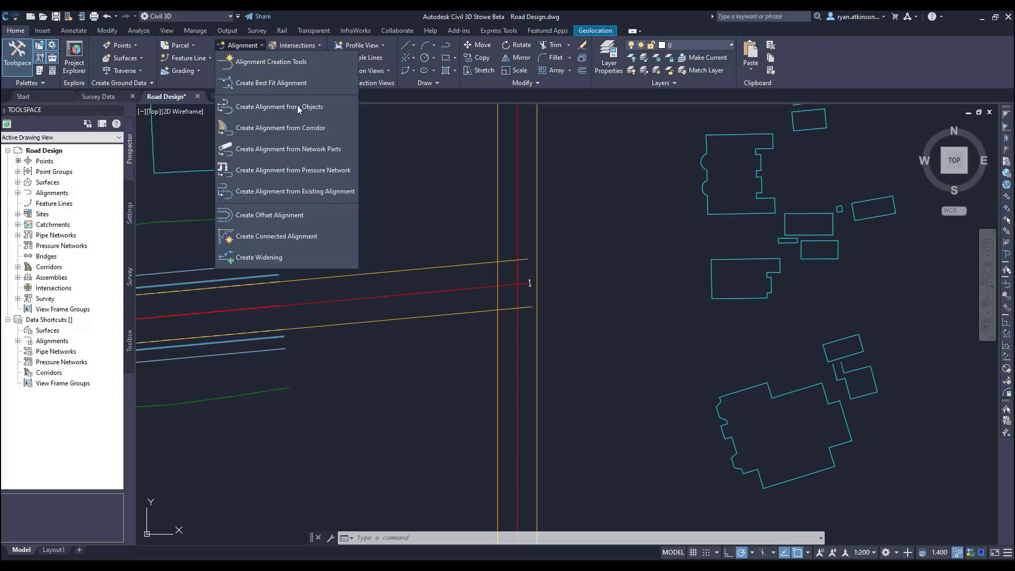
click(308, 233)
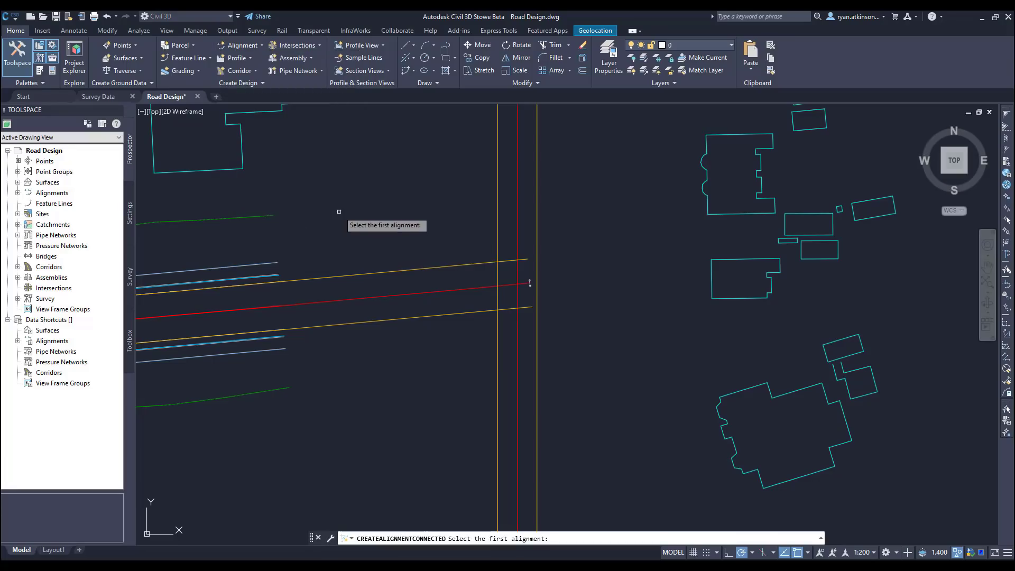
click(392, 270)
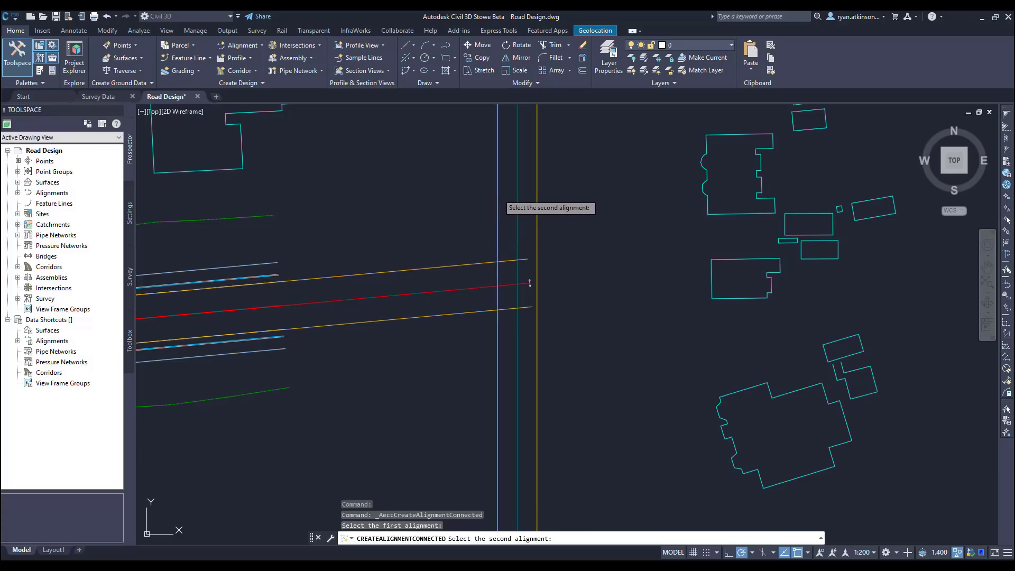
click(499, 194)
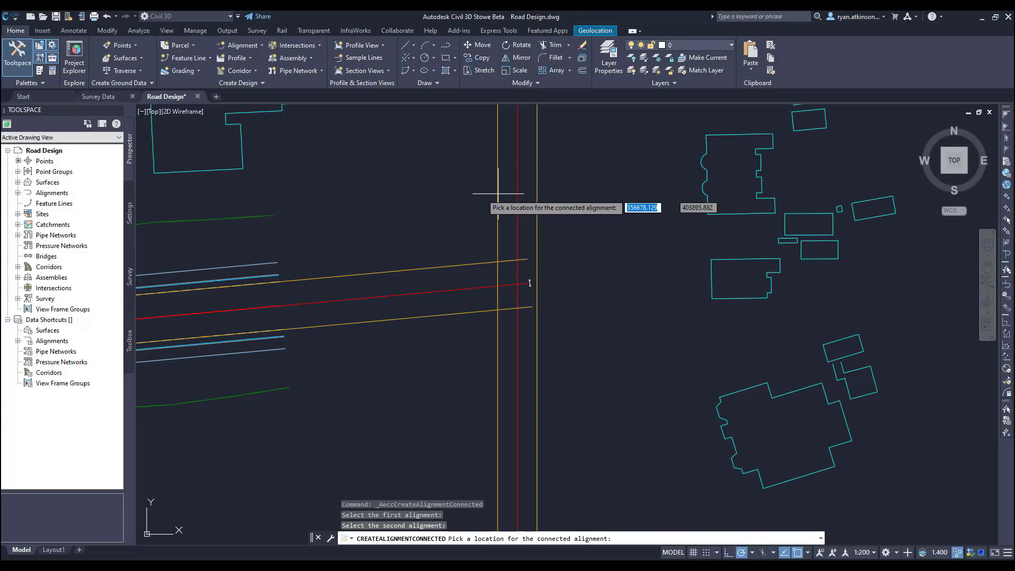
click(411, 195)
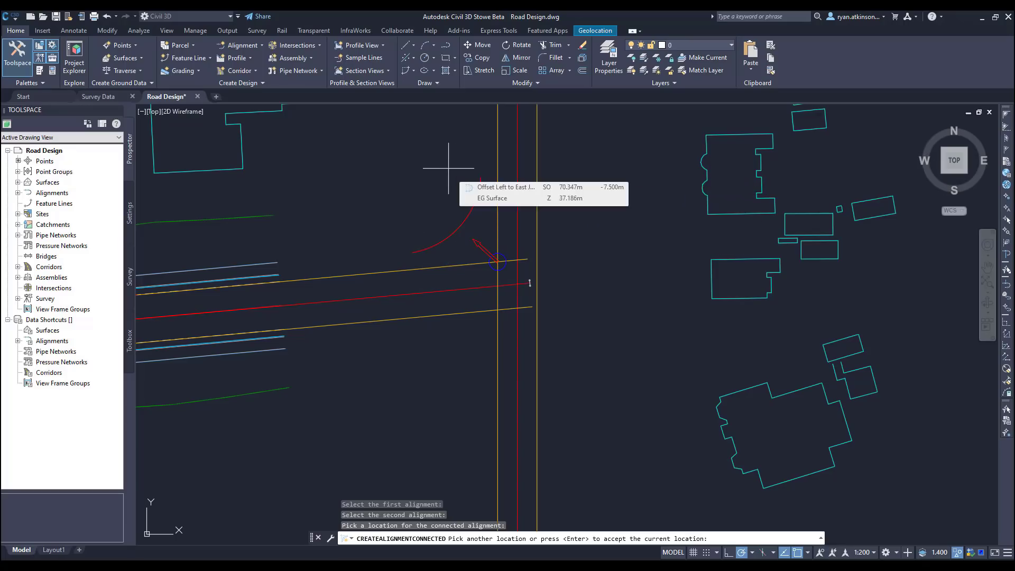
key(Return)
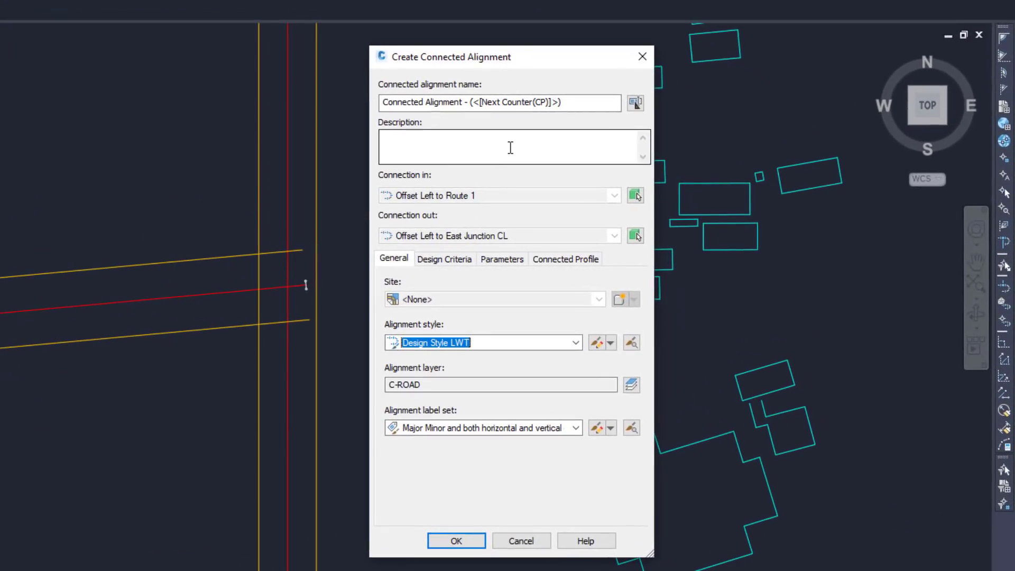
Step: On the Parameters tab keep Spiral-Curve-Spiral and set the curve radius to 15
click(503, 260)
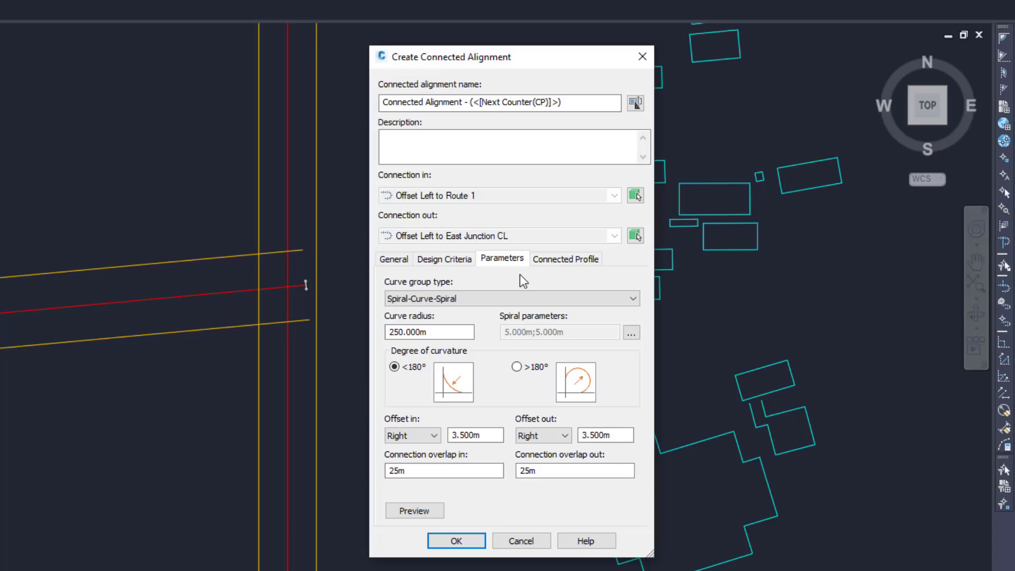
click(624, 294)
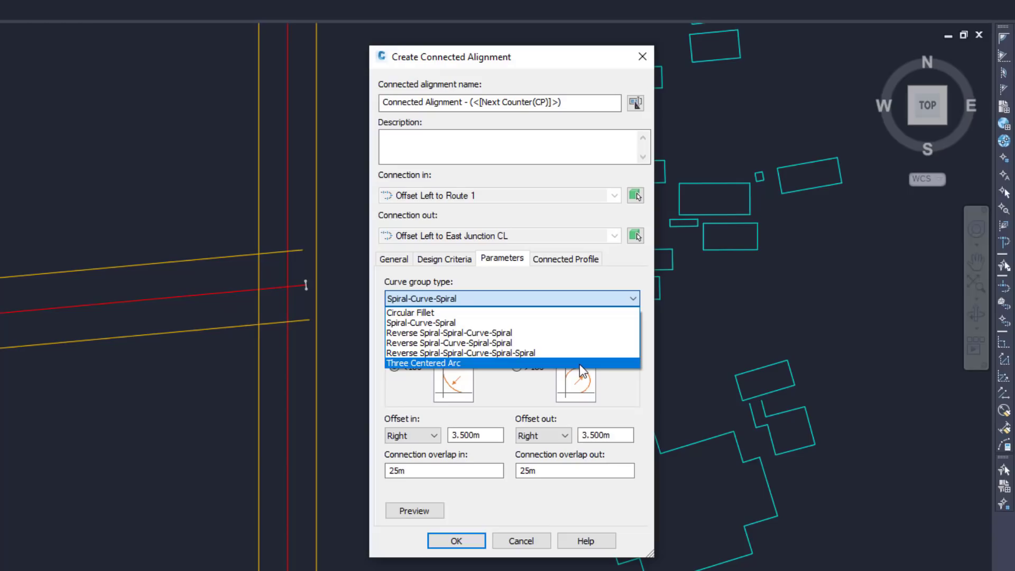
click(563, 323)
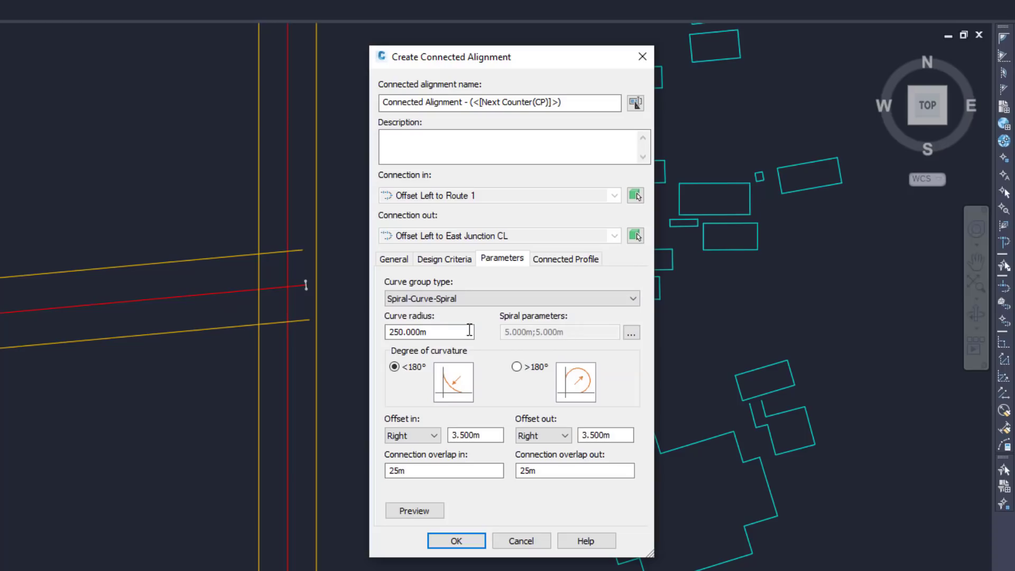
drag(464, 331, 374, 333)
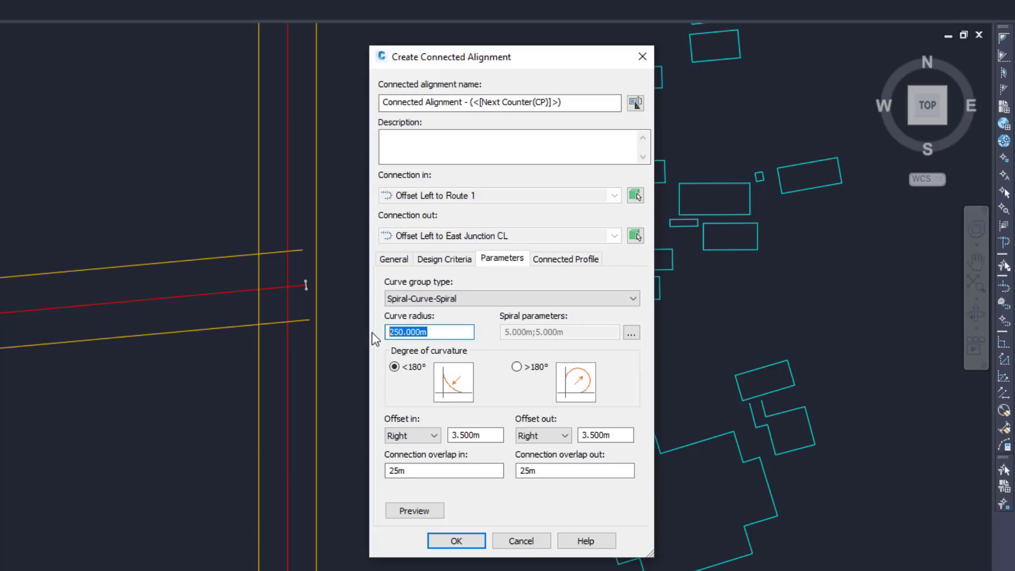
text(515)
Step: In Spiral Settings make spiral in and spiral out 10 m each, keeping Bloss spirals
click(631, 333)
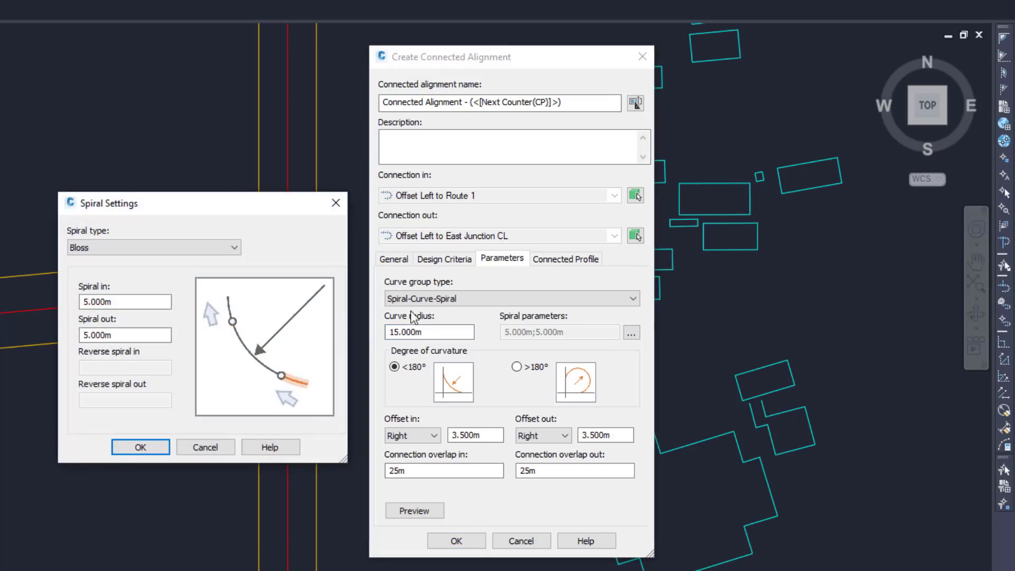
drag(142, 302, 67, 313)
text(10)
drag(127, 334, 74, 342)
text(10)
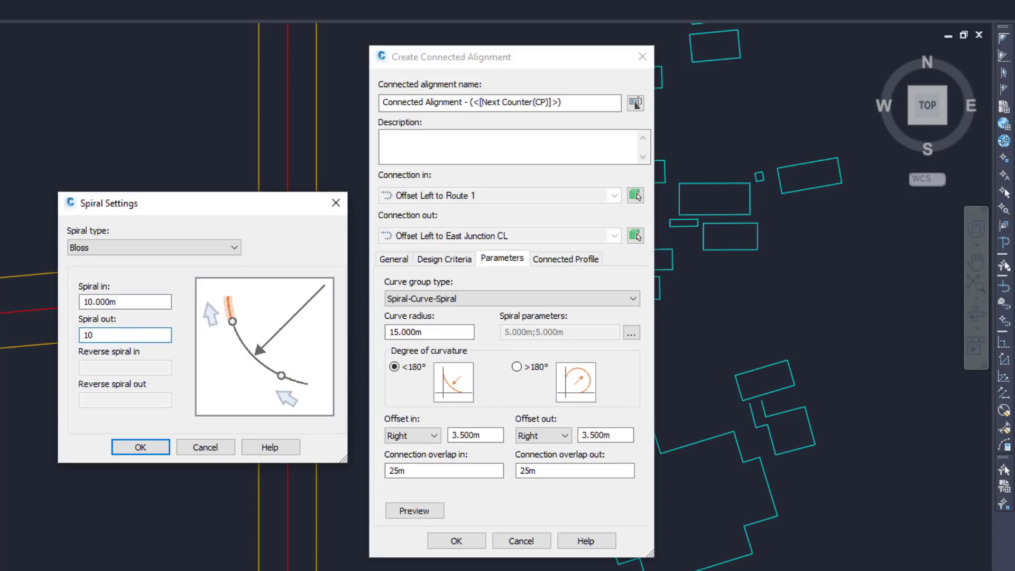
click(139, 351)
click(151, 248)
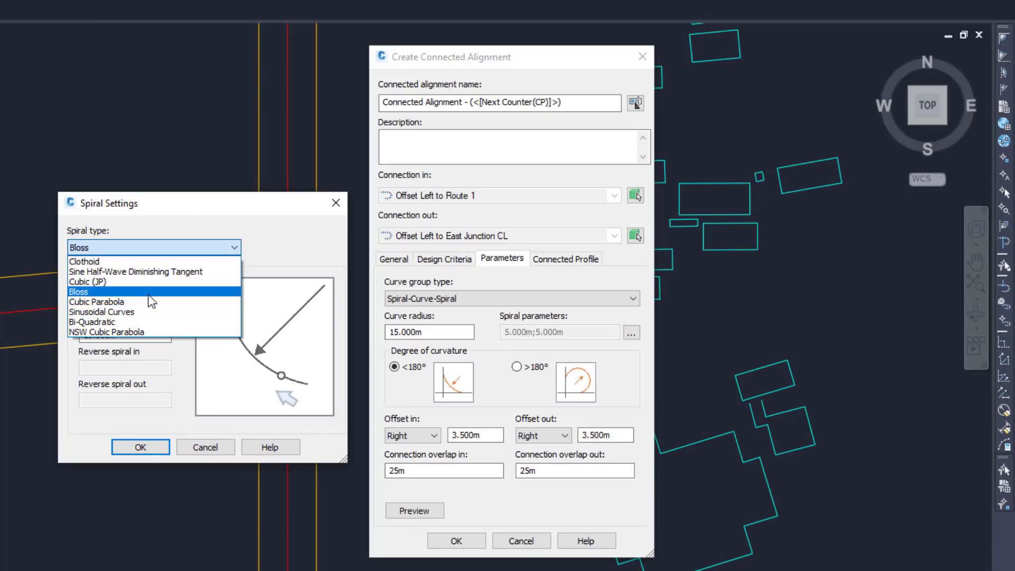
click(148, 295)
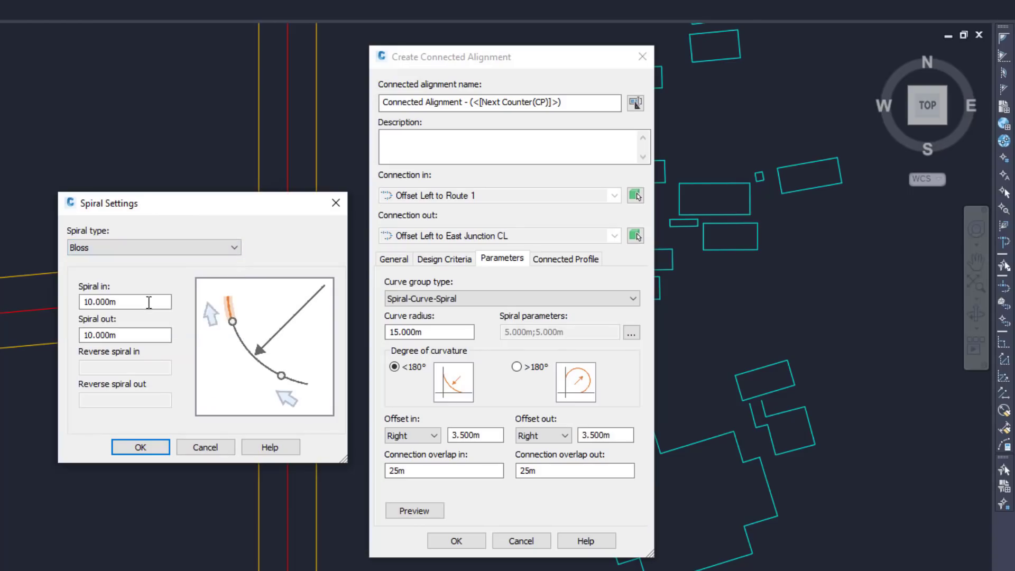
click(140, 446)
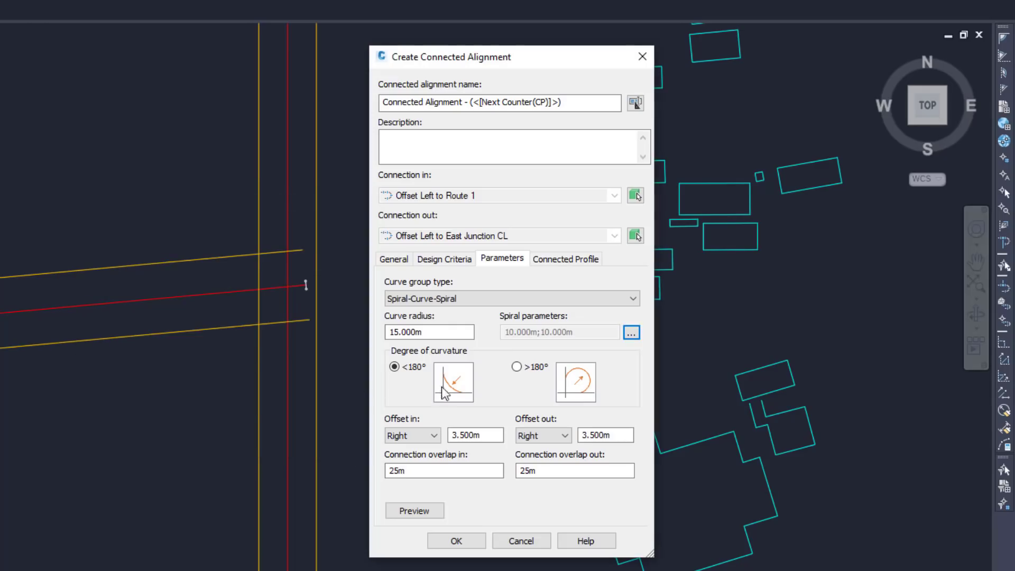
Step: Set both Offset in and Offset out to 0
click(479, 434)
drag(489, 435, 430, 438)
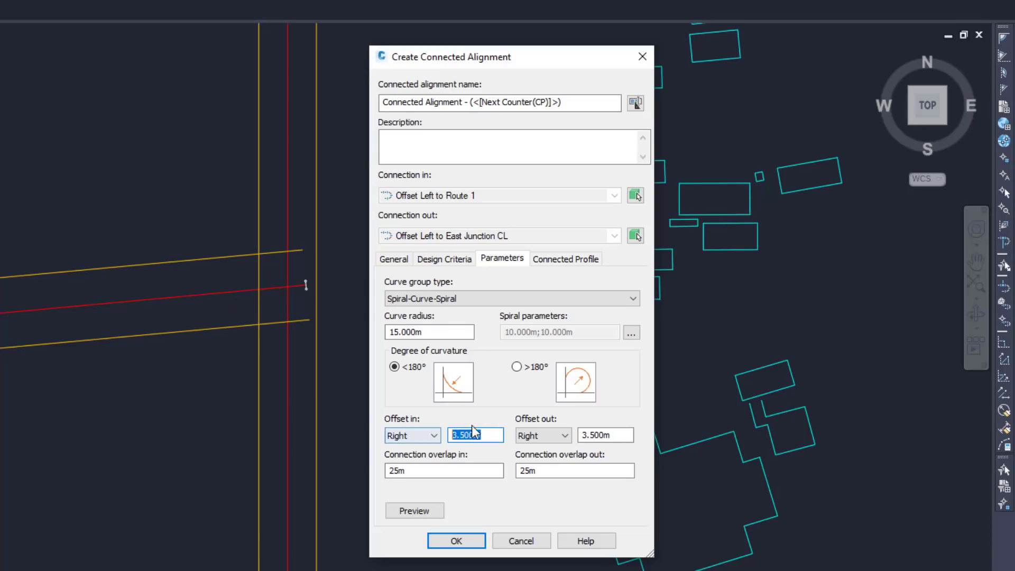
text(0)
click(609, 435)
drag(626, 435, 580, 434)
text(0)
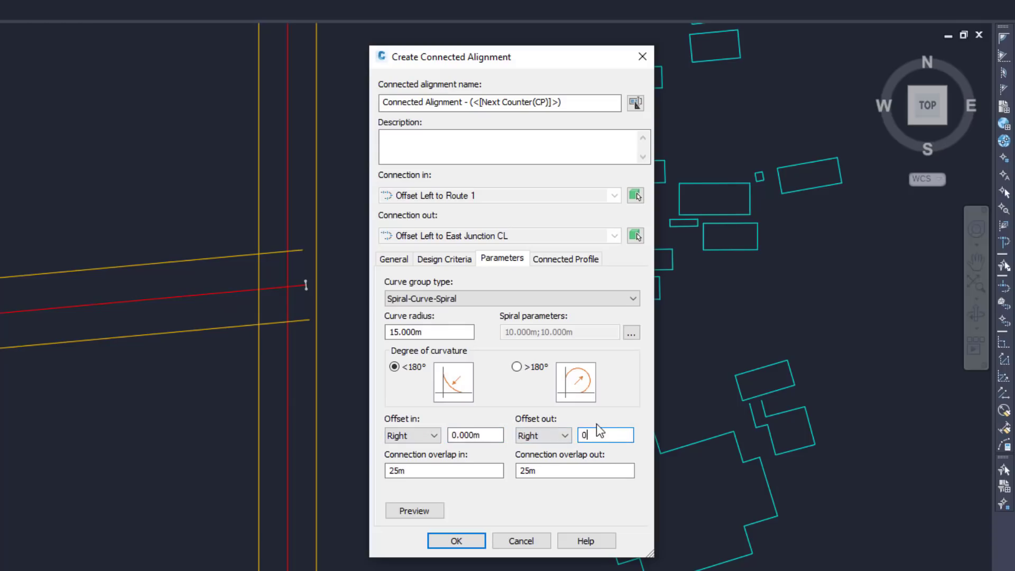
Step: Reduce both connection overlaps in and out from 25m to 10m
click(480, 470)
drag(482, 471, 373, 478)
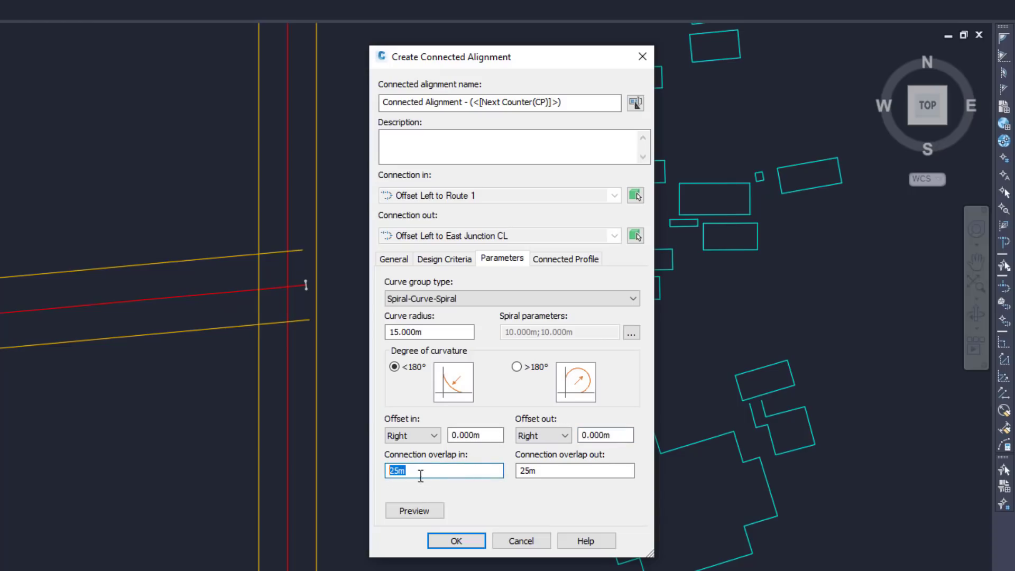
text(10)
click(563, 472)
drag(548, 472, 514, 472)
text(10)
click(491, 473)
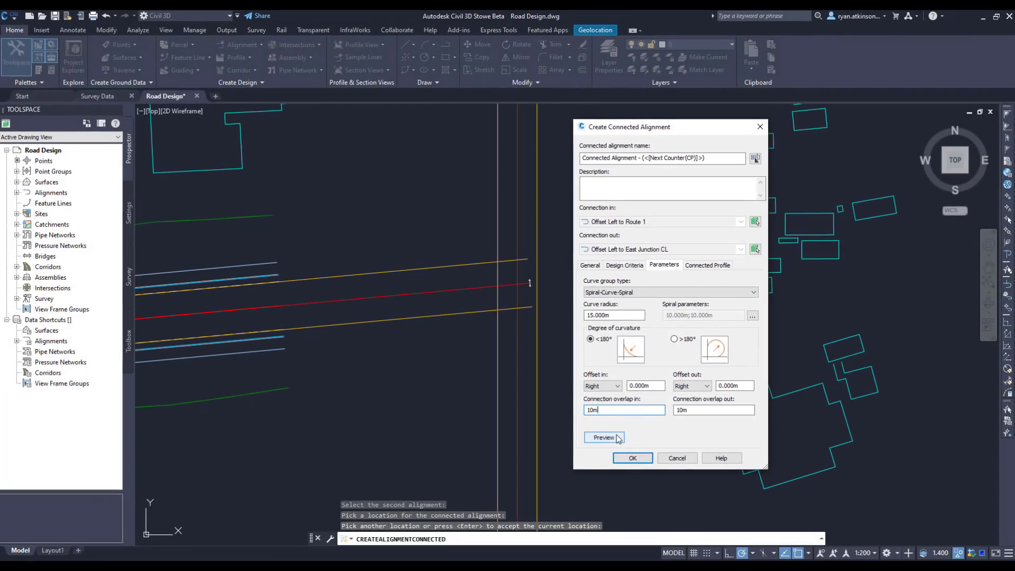
Step: Preview the connection, change the overlap in to 25m and preview again, then select the curve radius
click(605, 438)
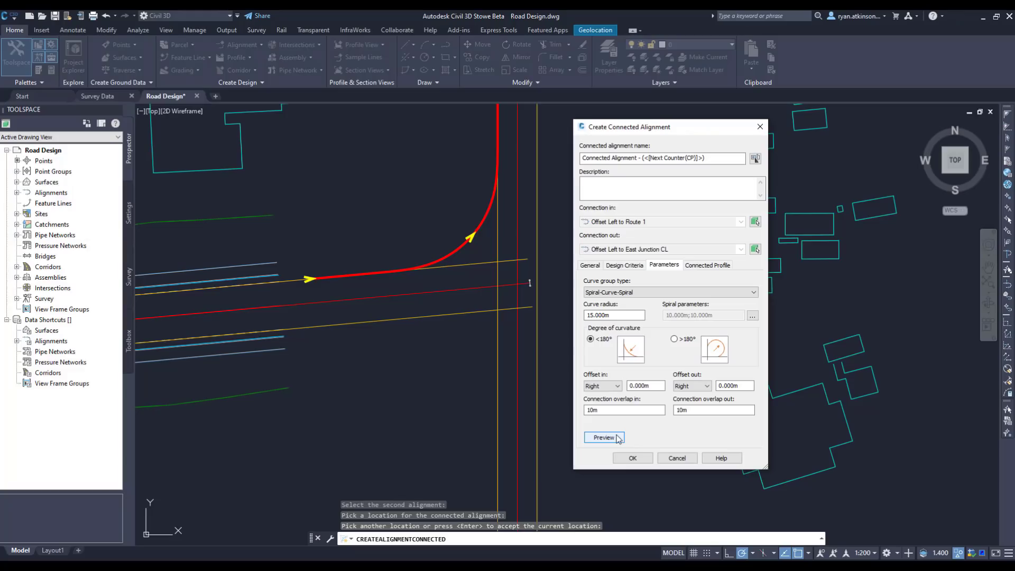
double_click(610, 411)
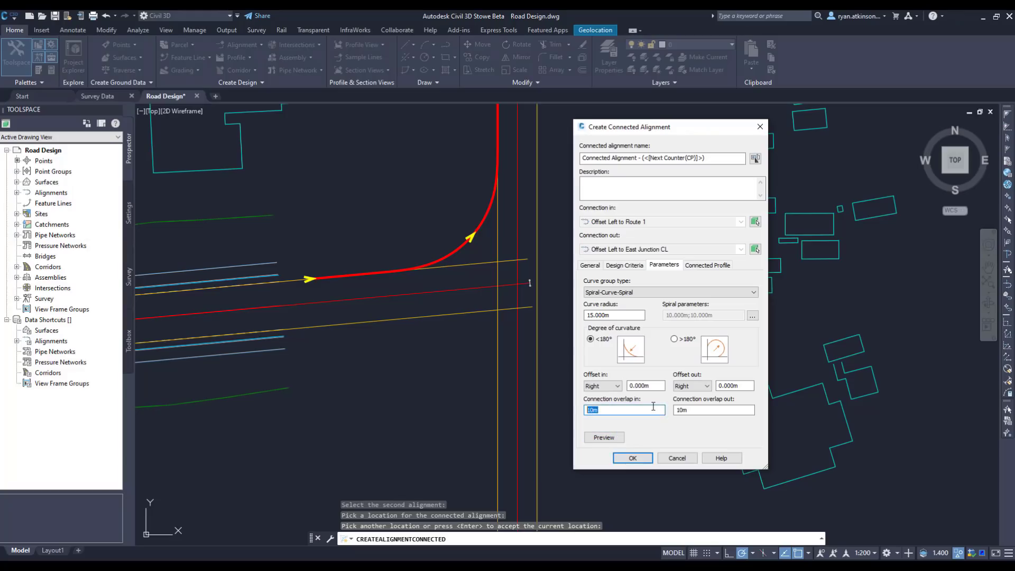
text(25m)
click(606, 437)
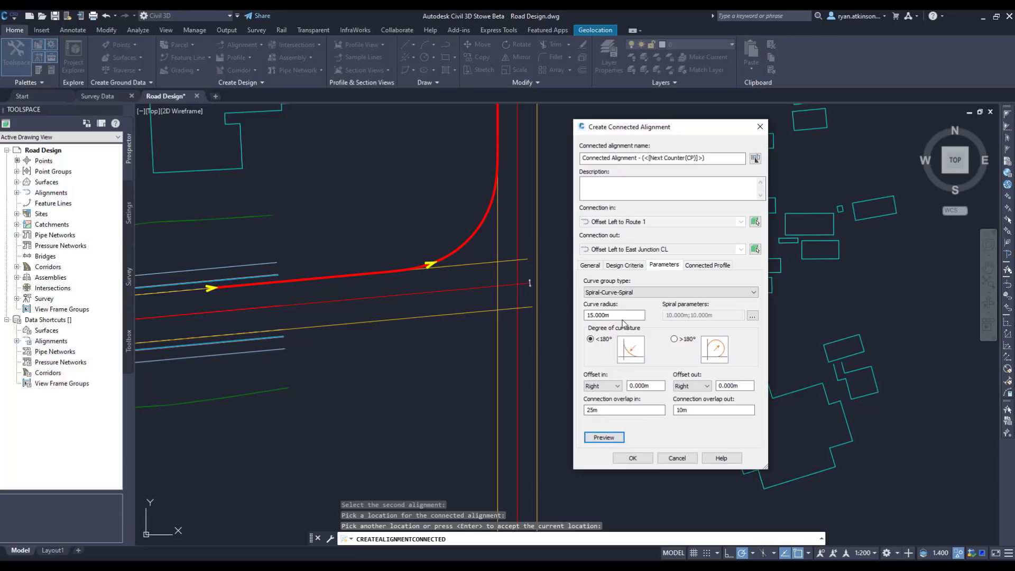
drag(621, 316, 580, 316)
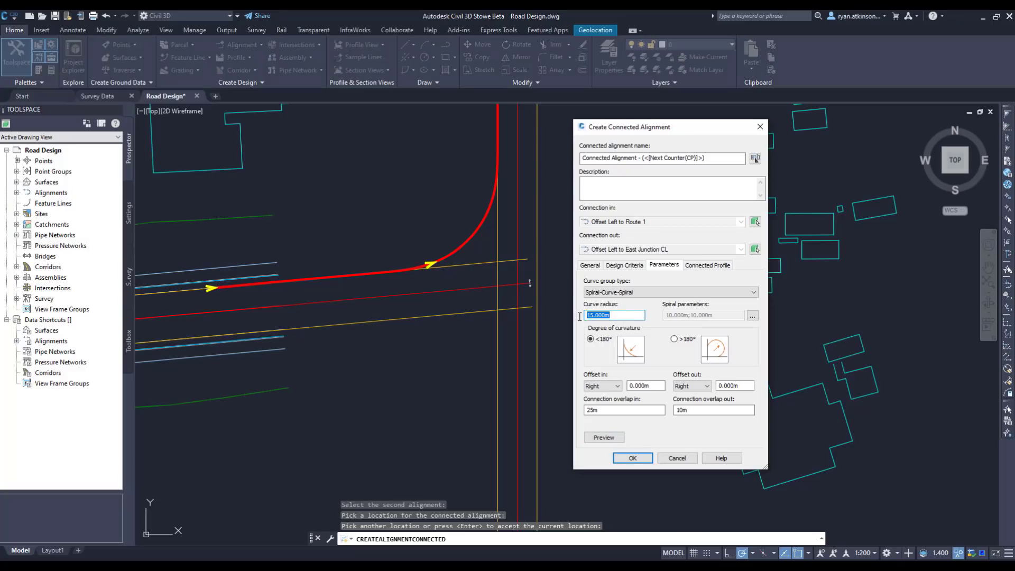
Step: Enter a 100 curve radius, preview, and accept the auto-fit solution (50 m radius, 5 m spirals)
text(100)
click(616, 437)
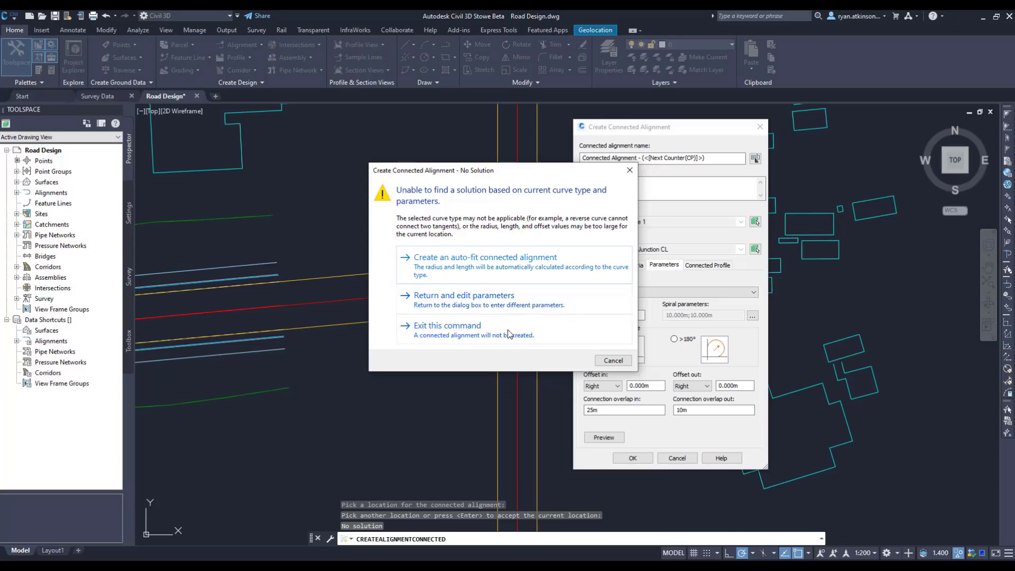
click(502, 271)
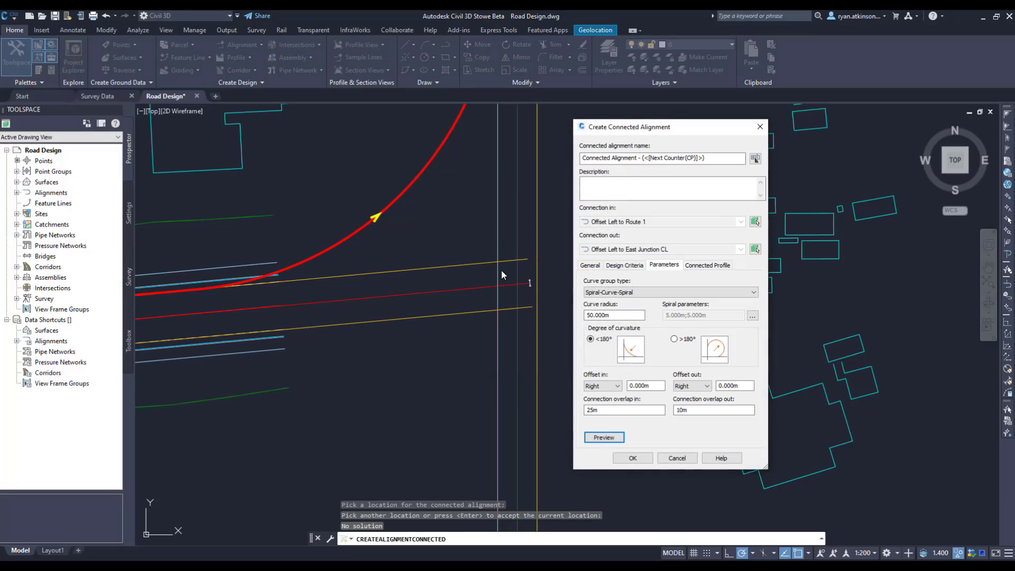
Step: Switch the curve group to Three Centered Arc and review its 10, 20 and 10 m radii
click(659, 297)
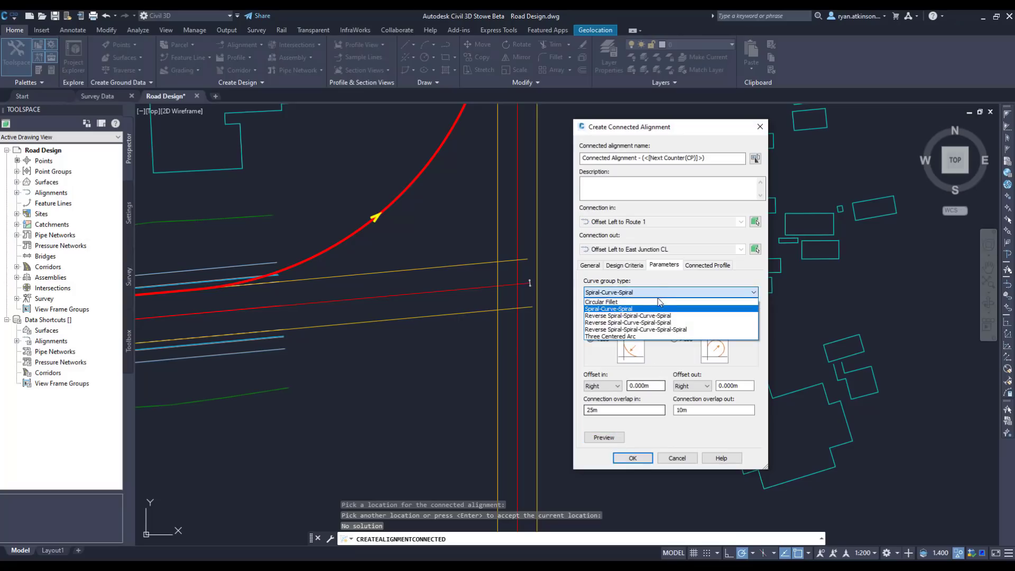
click(650, 336)
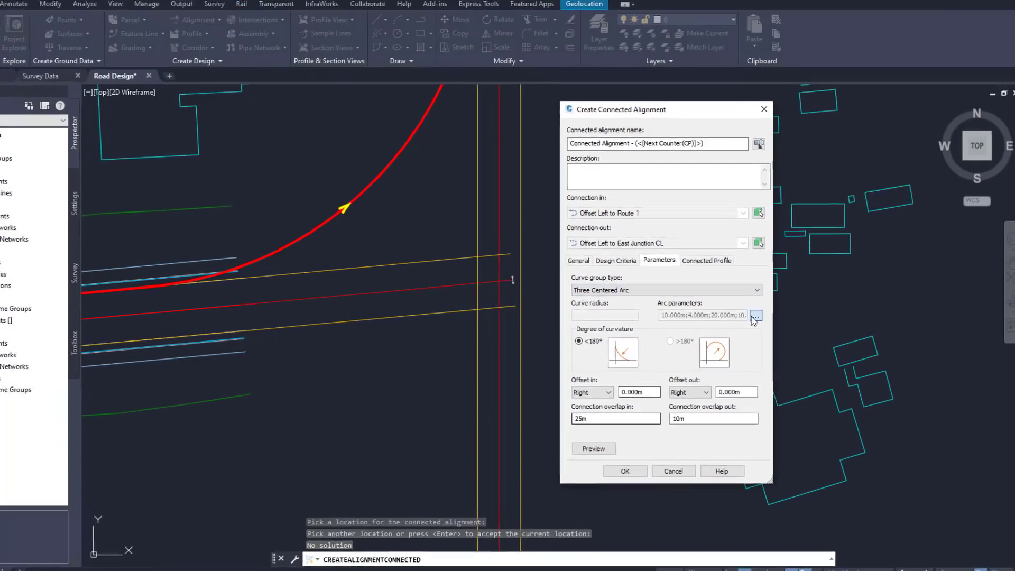
click(750, 316)
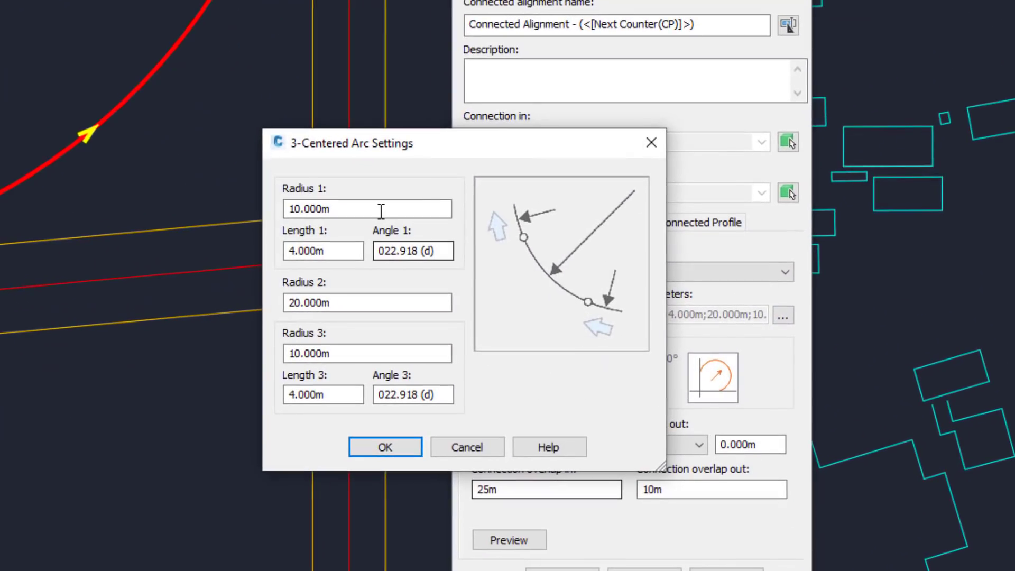
click(381, 211)
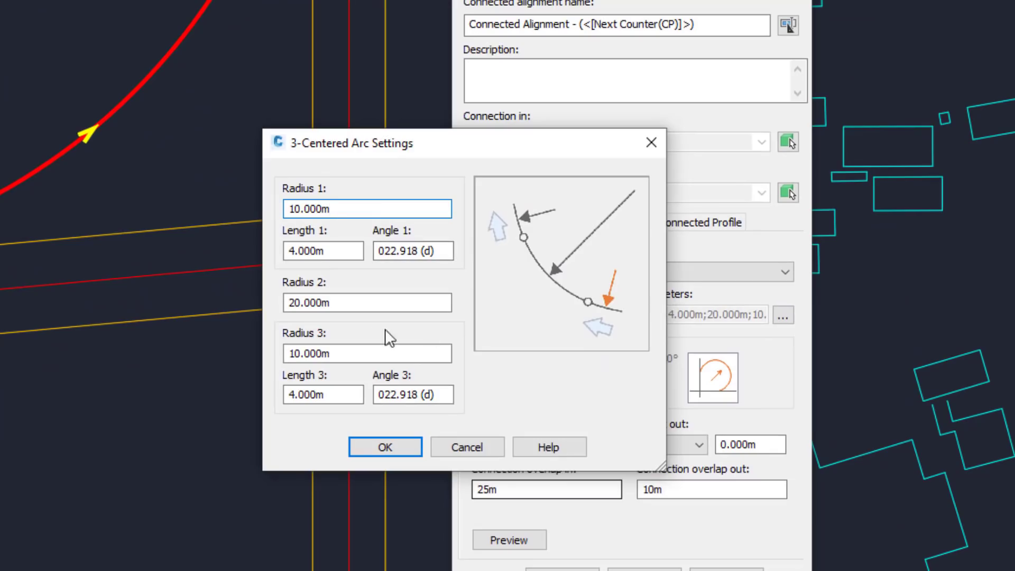
click(342, 306)
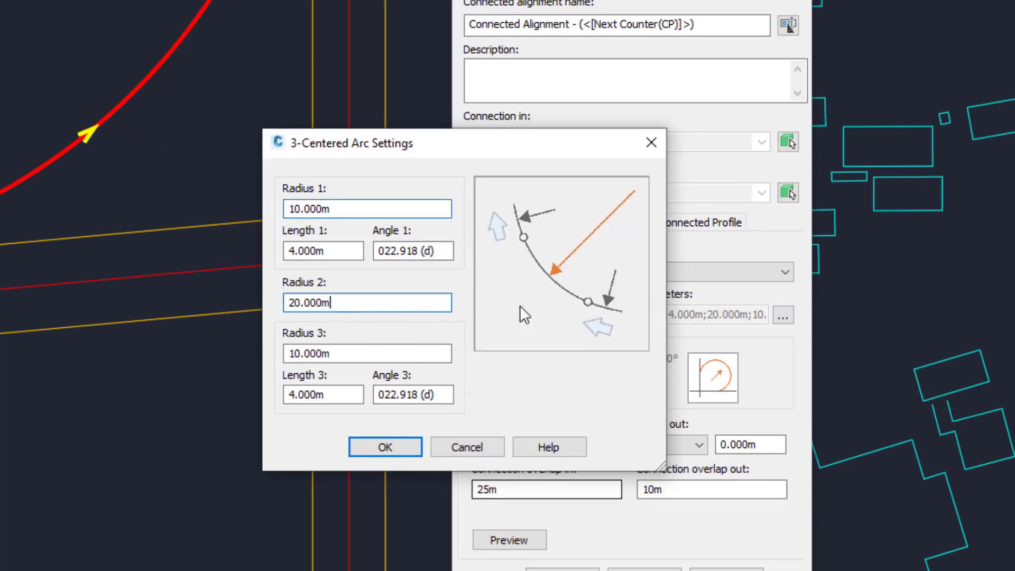
click(419, 351)
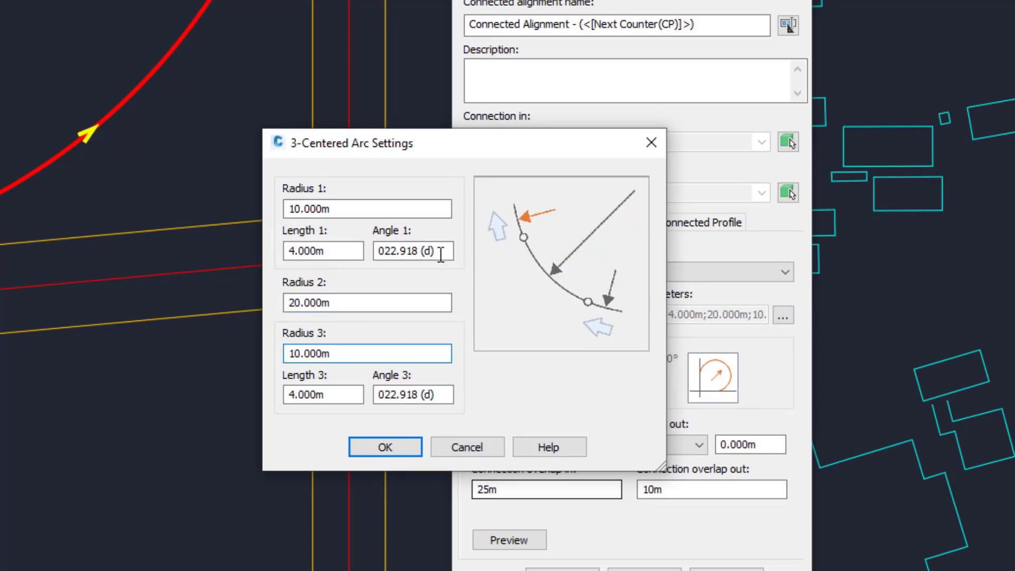
Step: Set Length 1 to 5 and Angle 1 to 30°, giving a 5.236m first arc
drag(324, 250, 276, 250)
text(5)
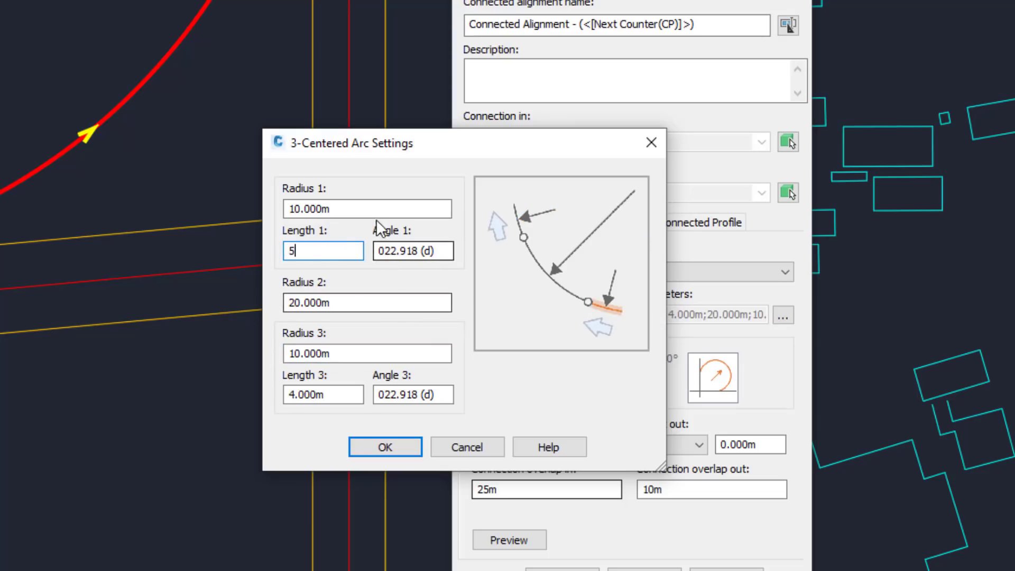
click(372, 207)
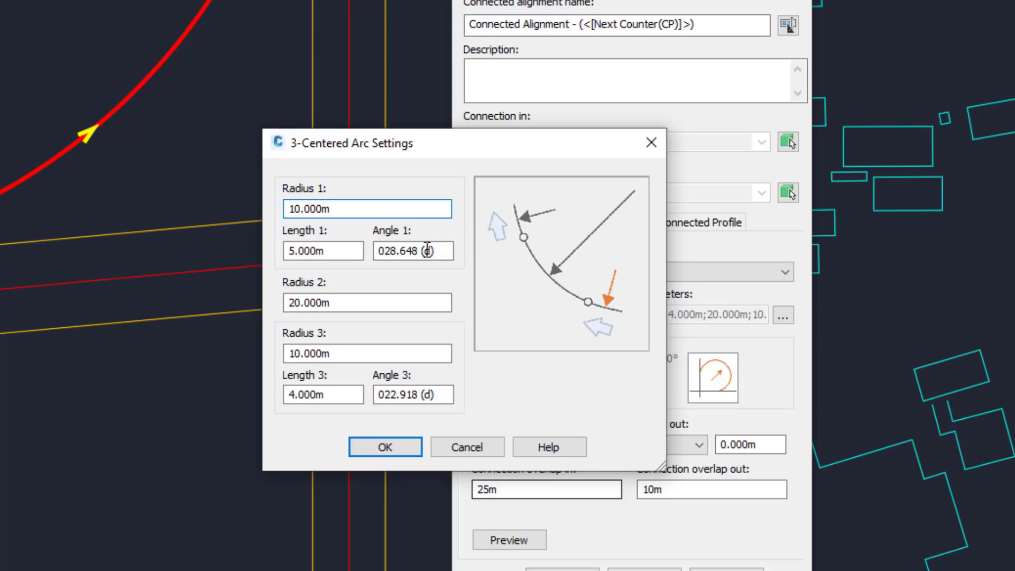
drag(439, 250, 387, 250)
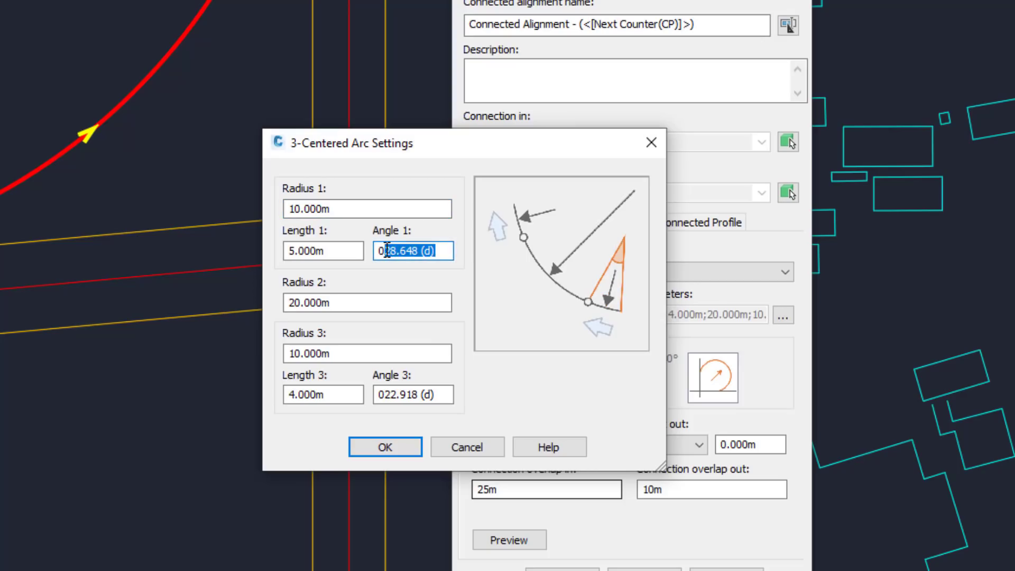
text(30)
click(351, 211)
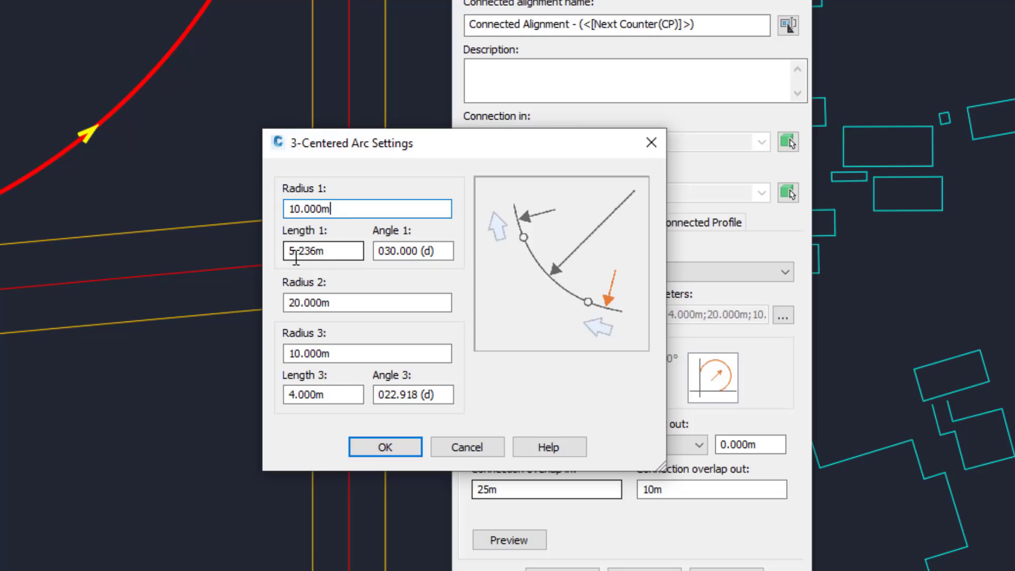
Step: Accept the three-centered arc settings, preview the connection, and choose the connected profile curve type
click(386, 440)
click(498, 534)
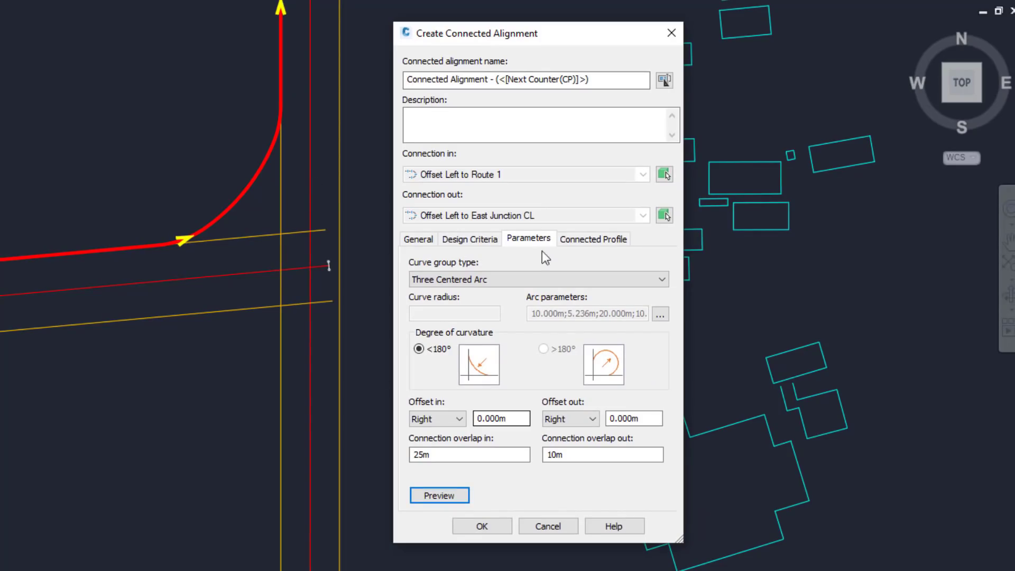
click(580, 243)
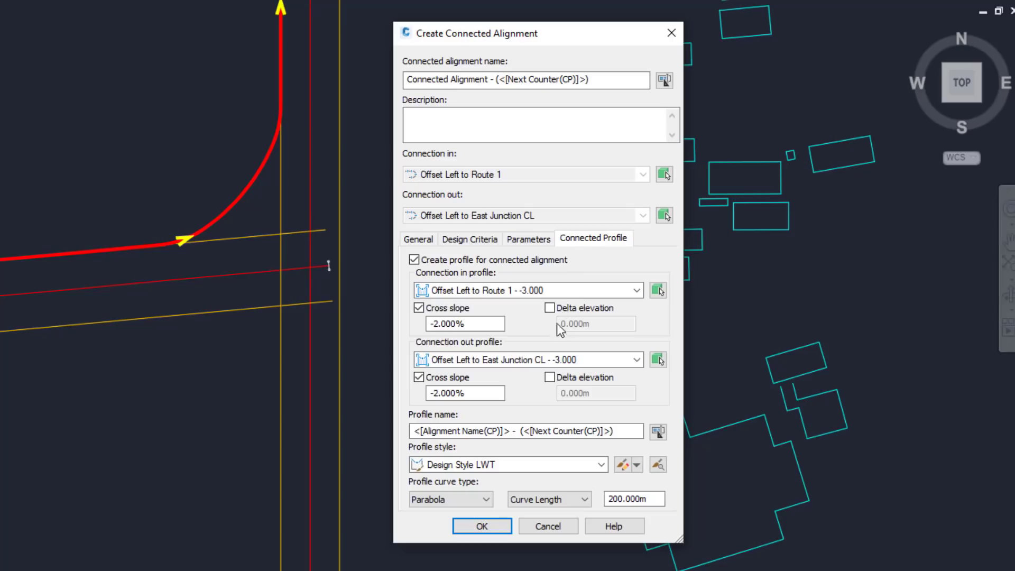
click(486, 502)
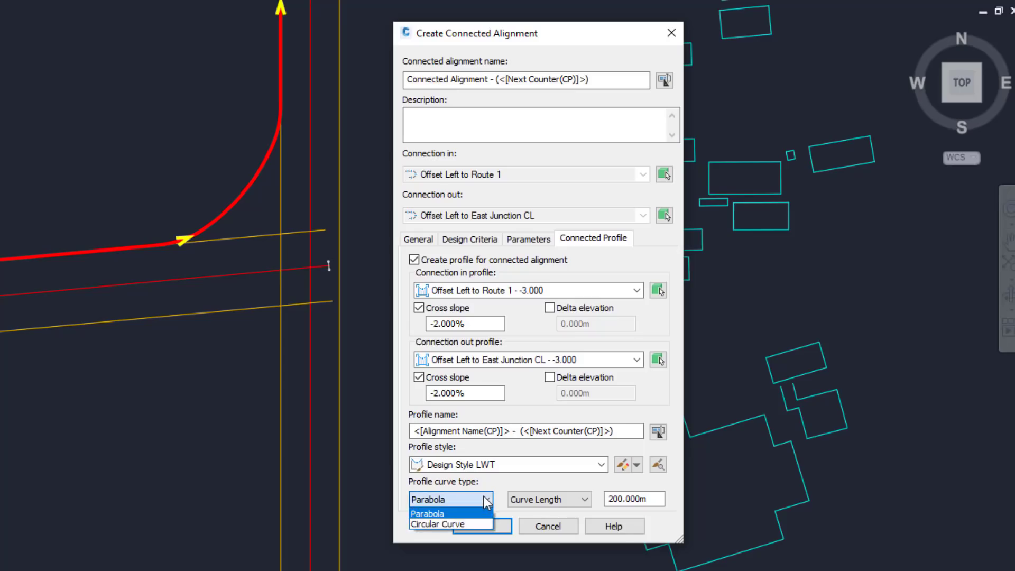
click(474, 524)
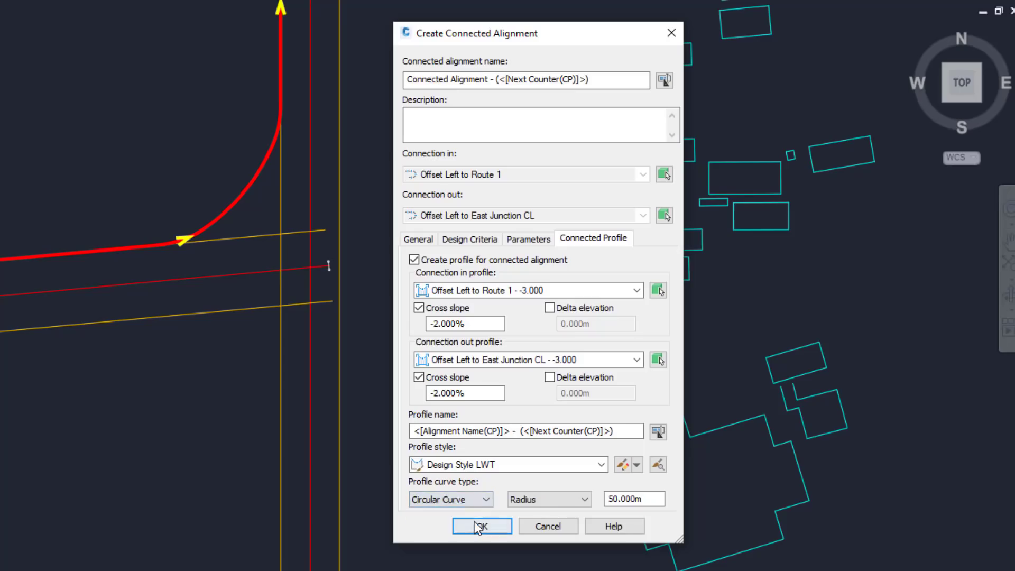
Step: Size the profile curve by Curve Length at 150 m and create the connected alignment
scroll(475, 507, up, 1)
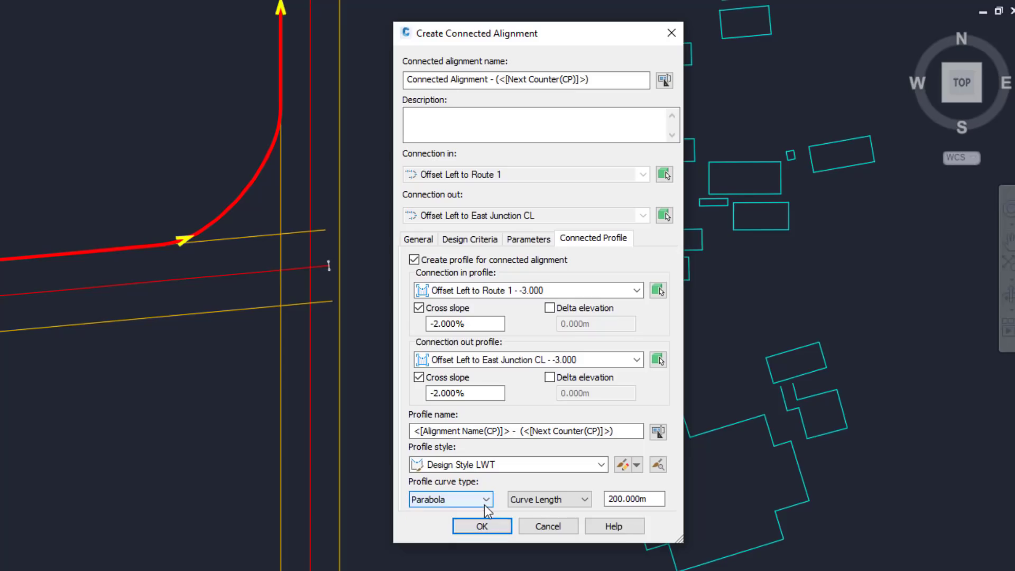
click(536, 505)
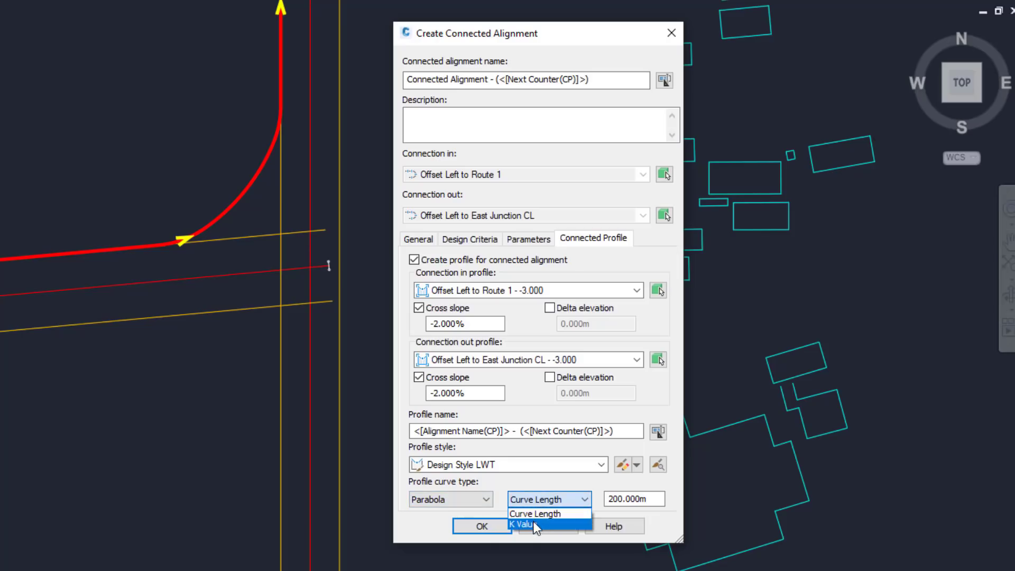
click(535, 514)
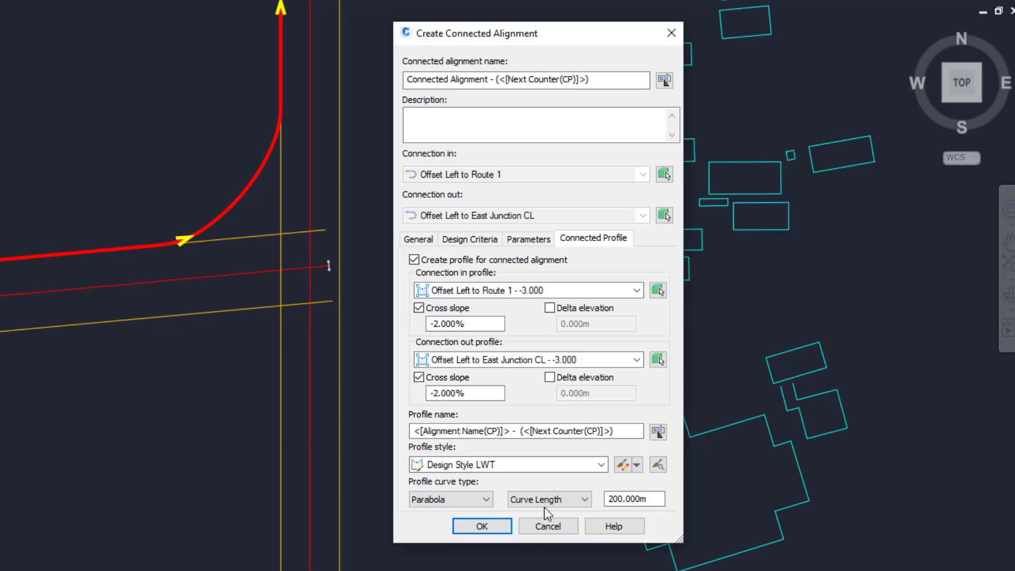
drag(648, 500, 608, 499)
key(BackSpace)
text(250)
key(Tab)
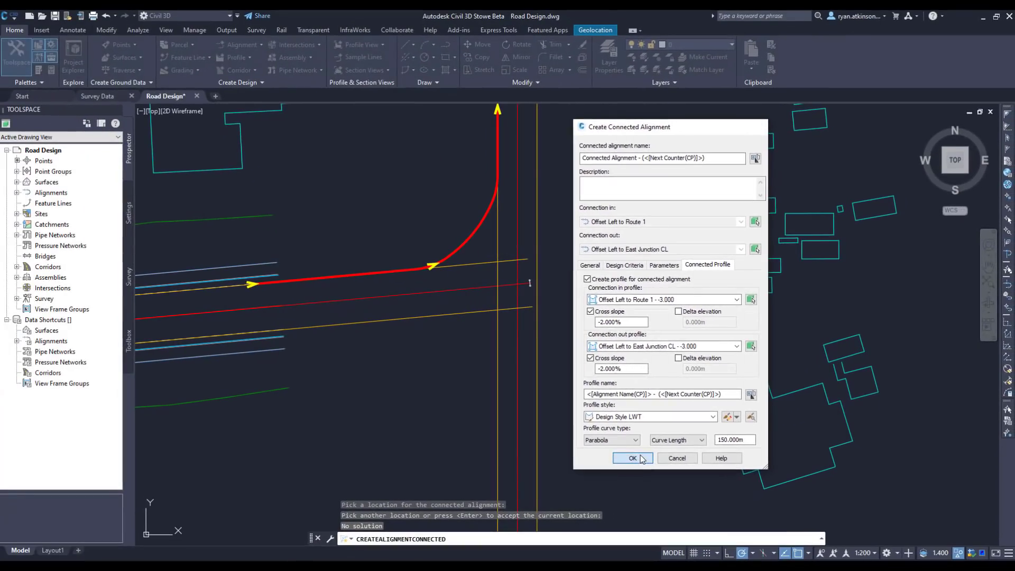
click(595, 481)
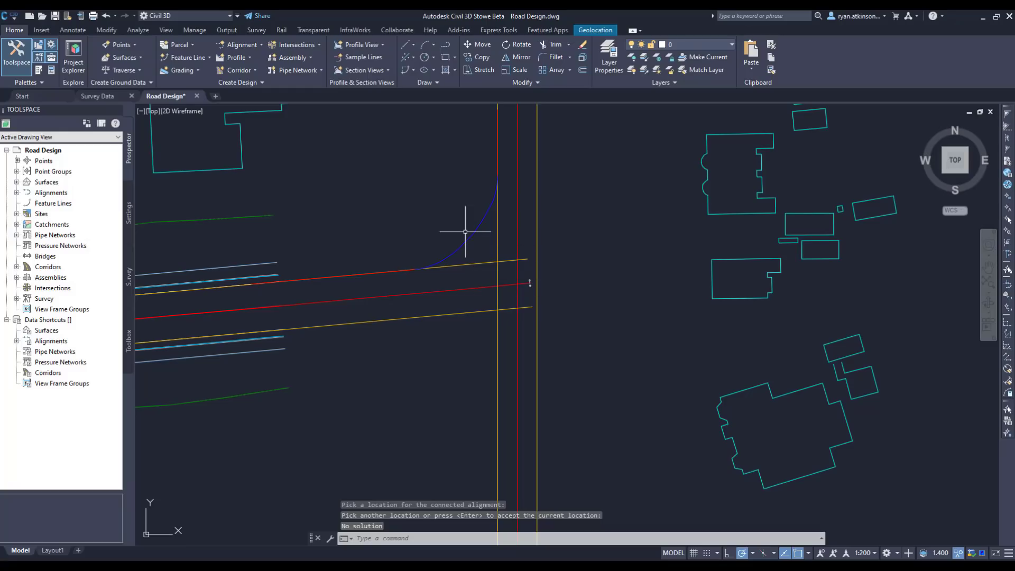
Step: In the connected alignment's properties, set Offset in to 2.000m on the Left and apply
click(463, 237)
right_click(461, 285)
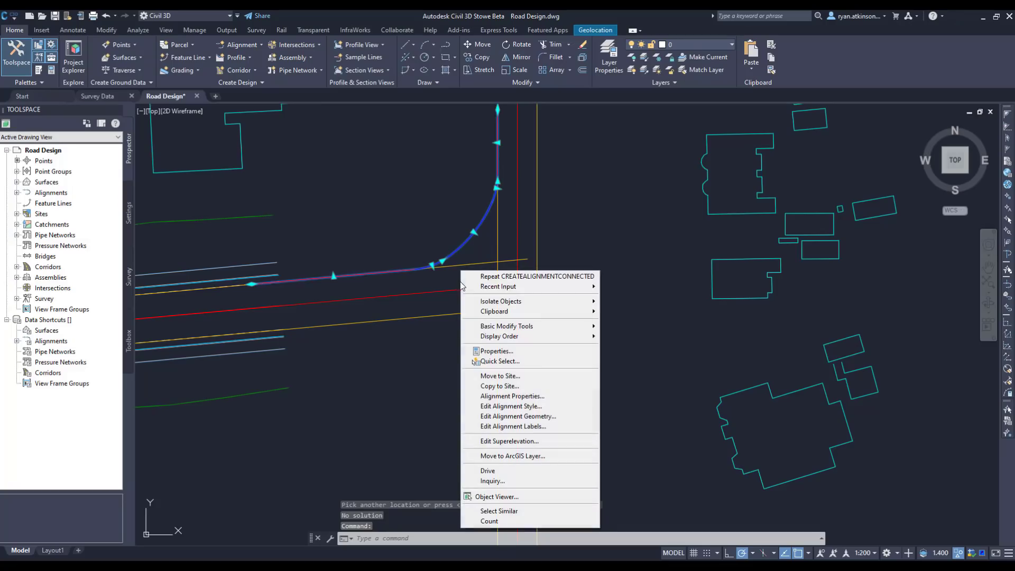
click(527, 397)
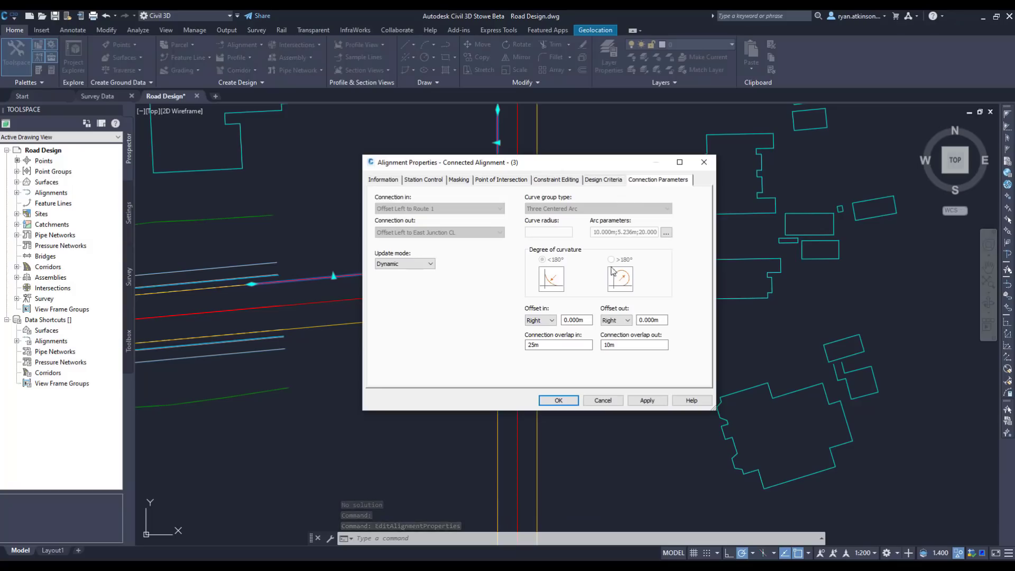
double_click(562, 320)
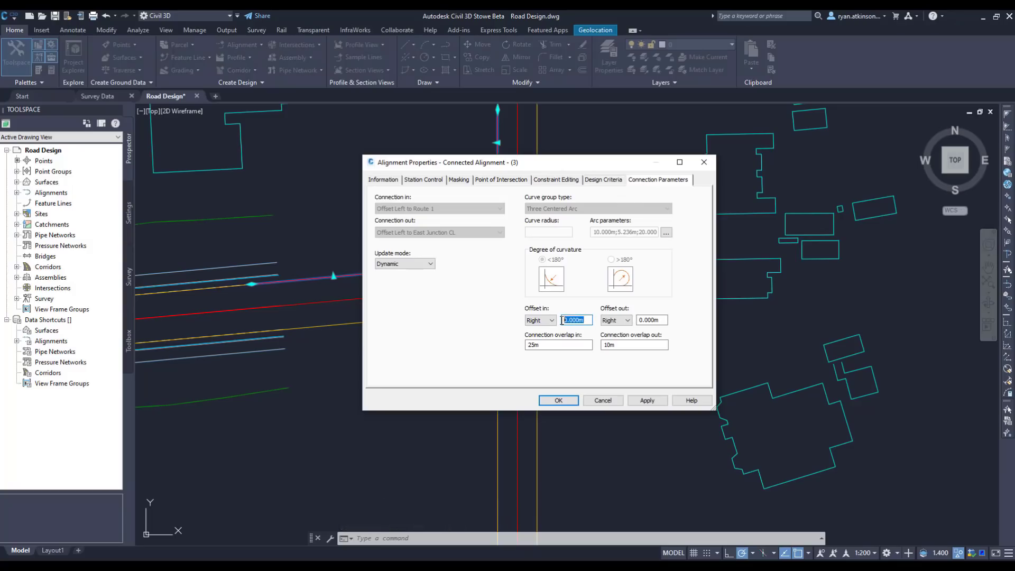
text(-2)
click(647, 400)
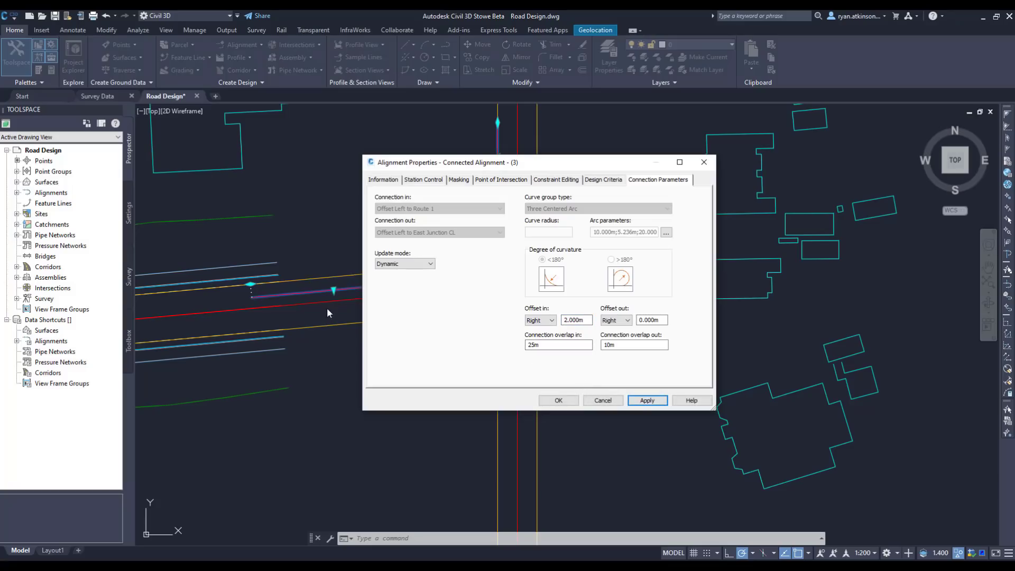
click(541, 320)
click(543, 334)
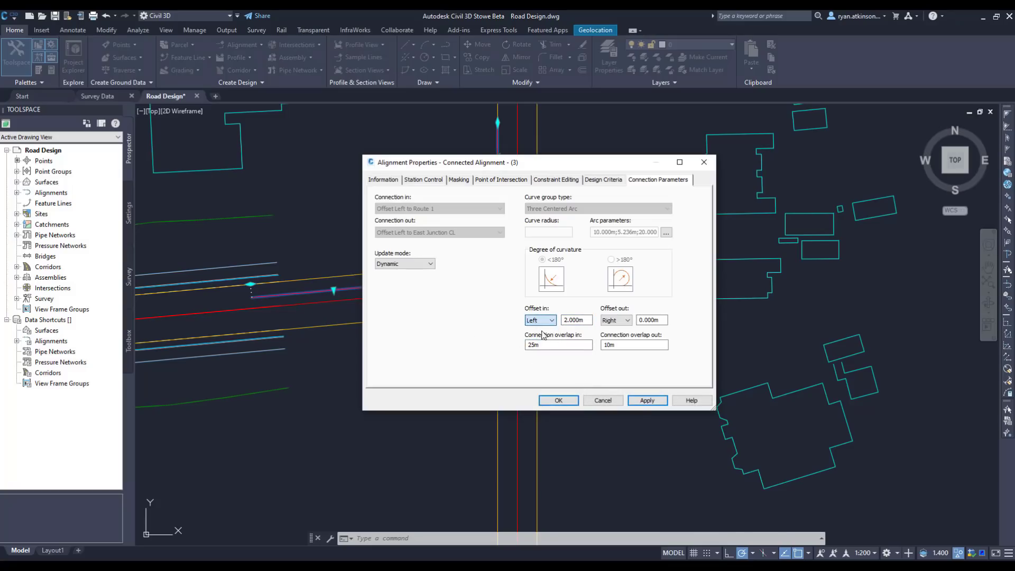
click(648, 400)
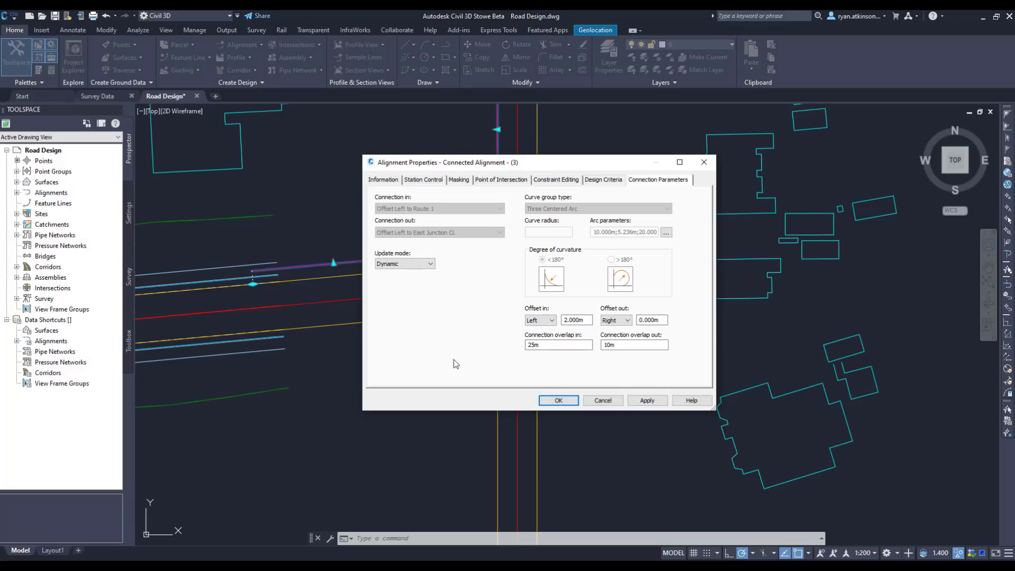
click(558, 401)
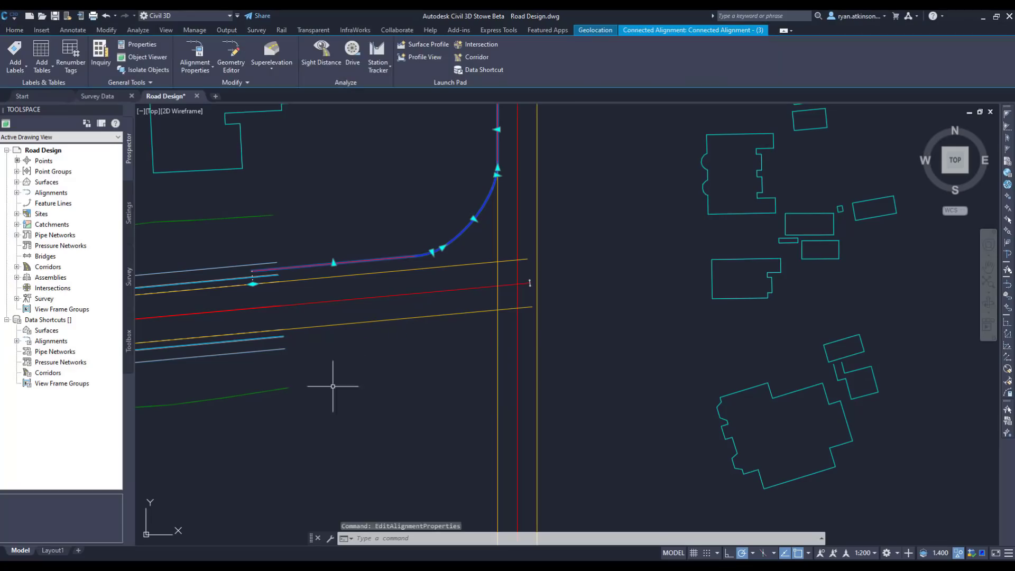
Step: Select the connected alignment and try stretching its start point, then cancel
middle_drag(381, 332, 404, 440)
key(Escape)
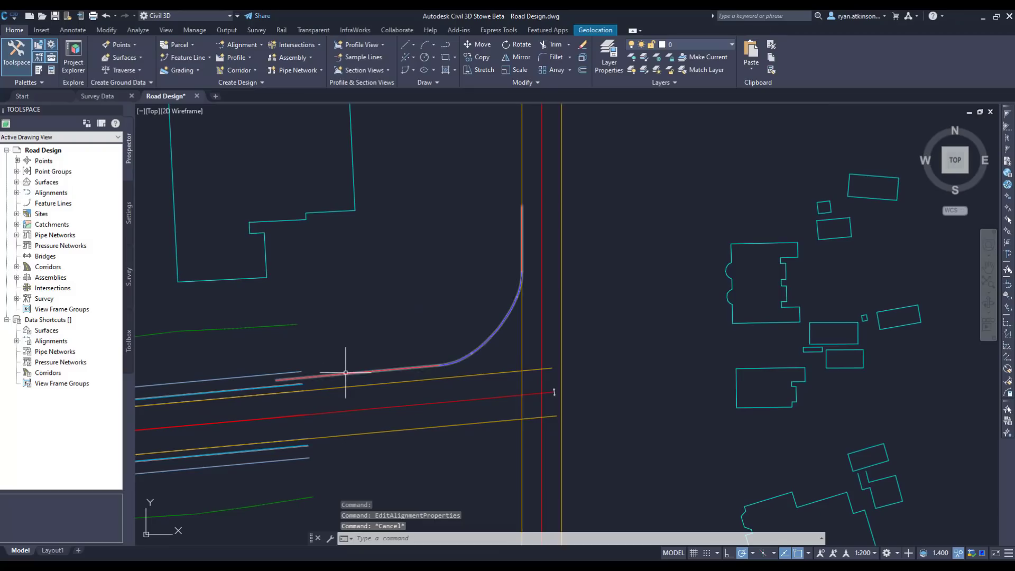
click(349, 369)
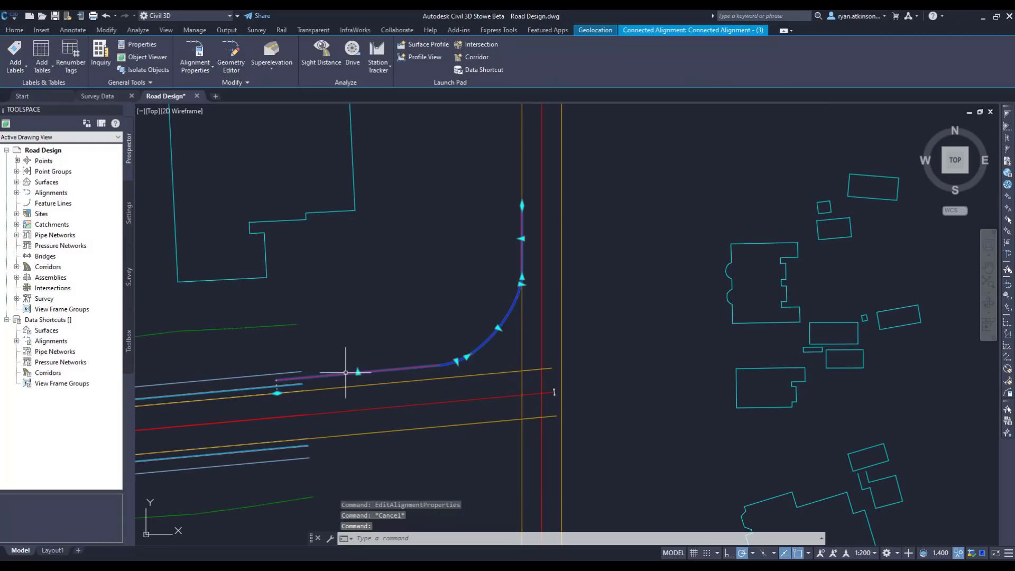
click(277, 393)
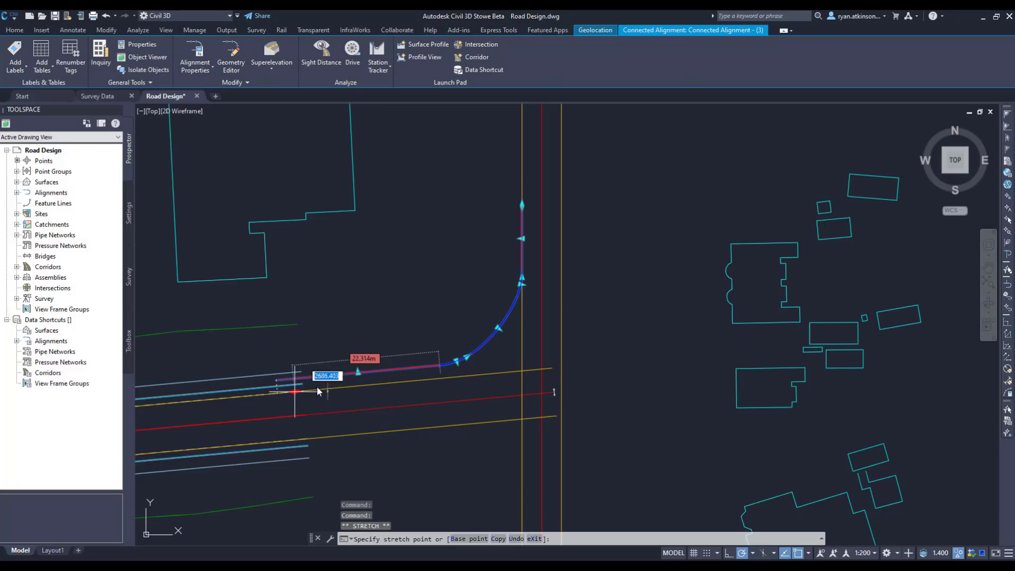
scroll(317, 389, up, 4)
key(Escape)
key(Escape)
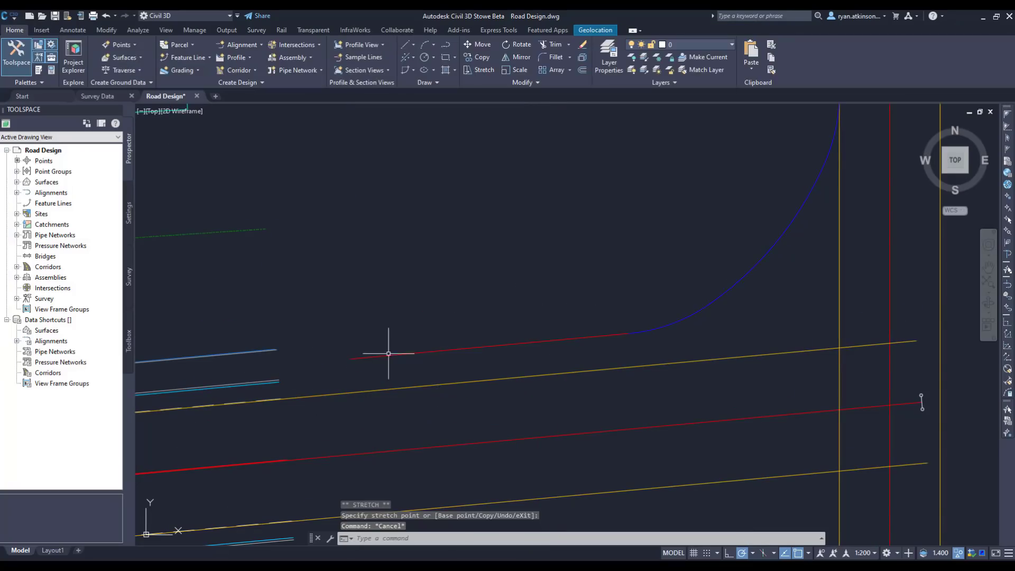
Step: Stretch the entry tangent grip perpendicular ('per') onto the yellow offset alignment
click(390, 351)
click(401, 350)
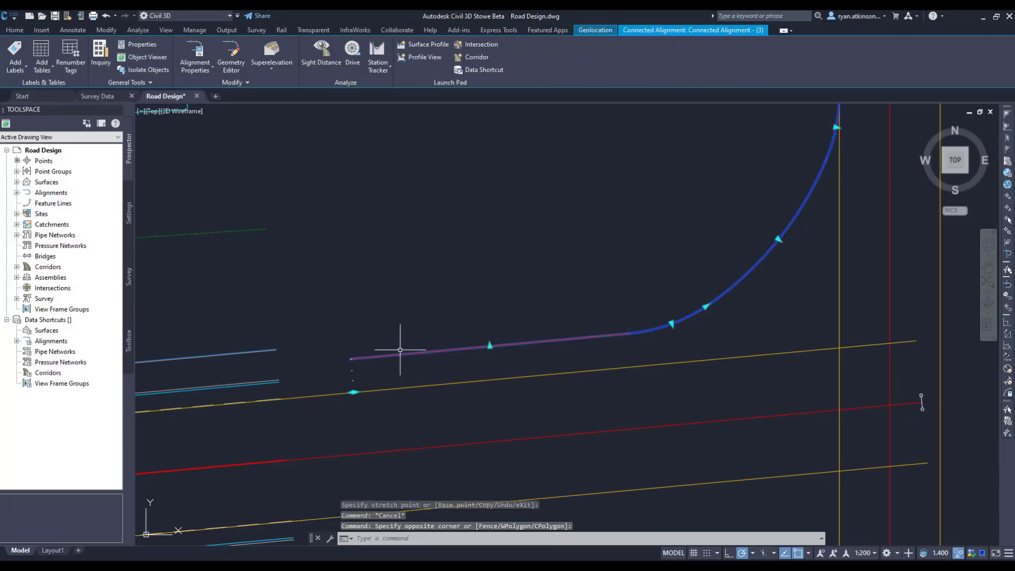
click(490, 345)
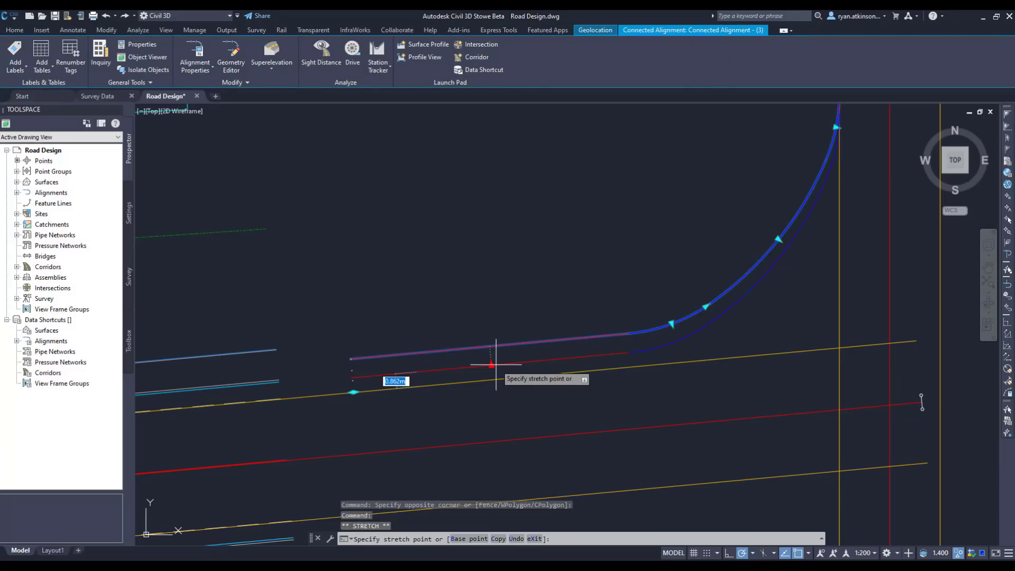
text(per)
key(Return)
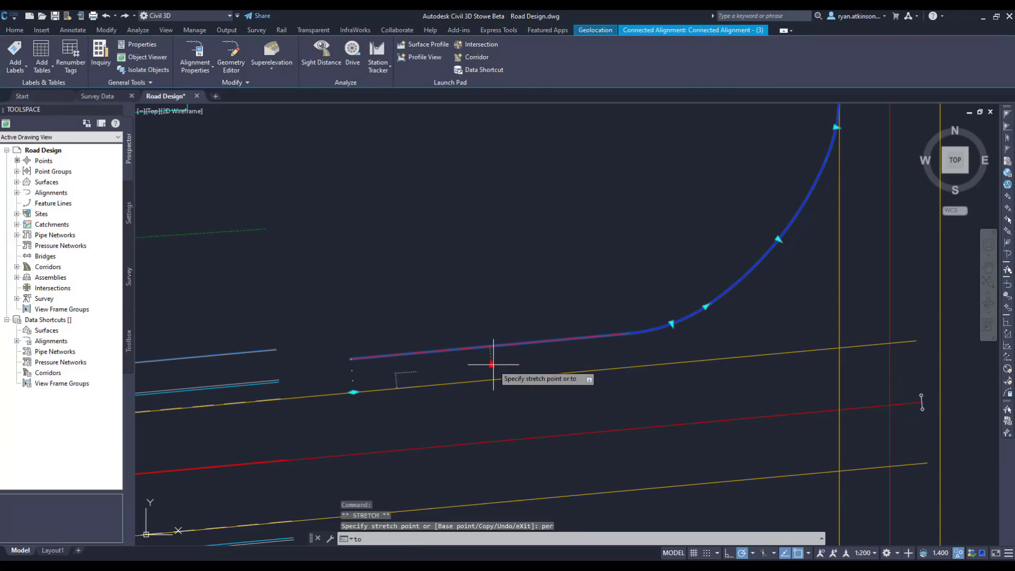
click(487, 376)
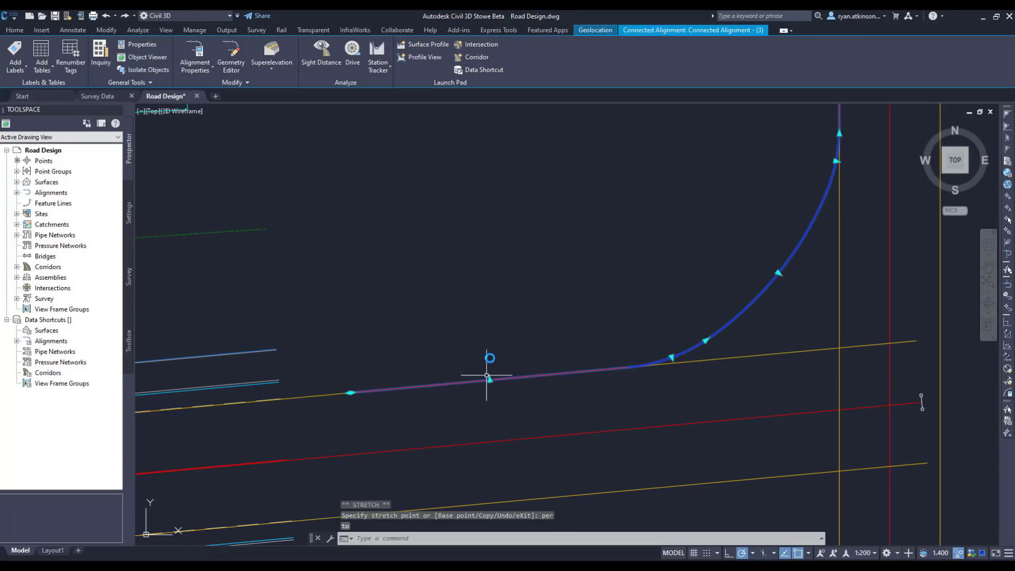
key(Escape)
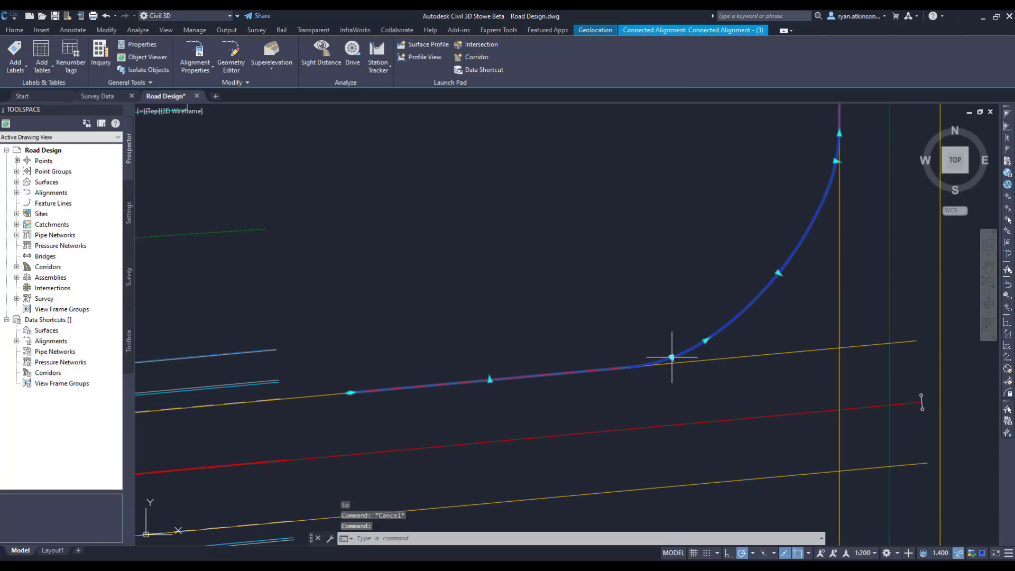
Step: Stretch the connected alignment's curve grip outward to widen the arc
click(672, 358)
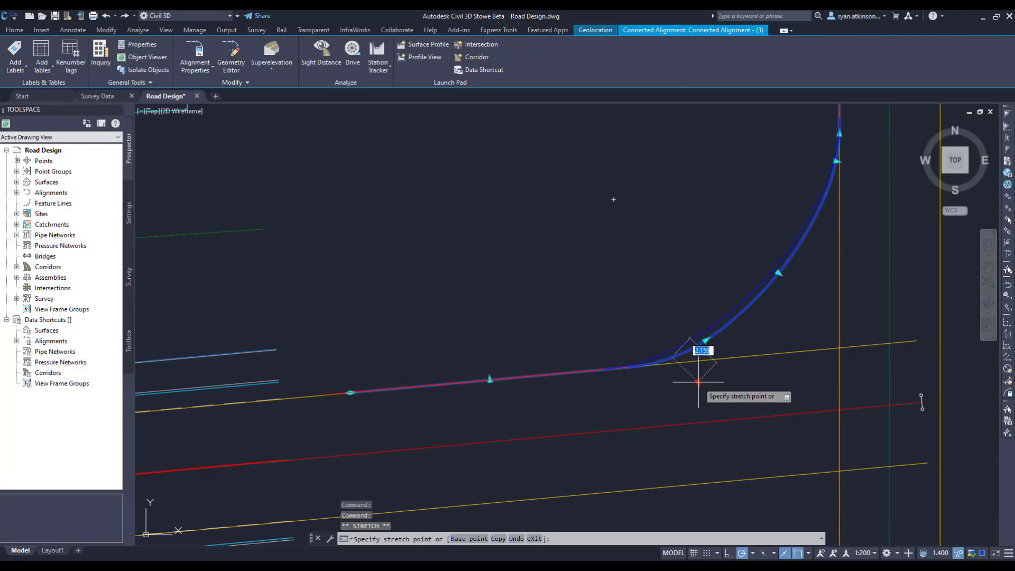
click(697, 376)
key(Escape)
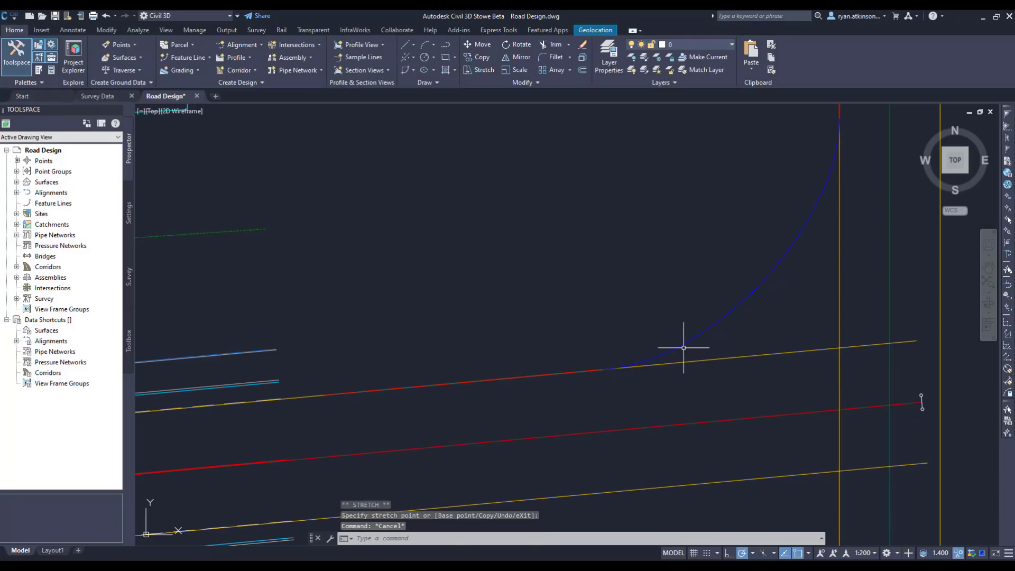
click(680, 347)
click(678, 344)
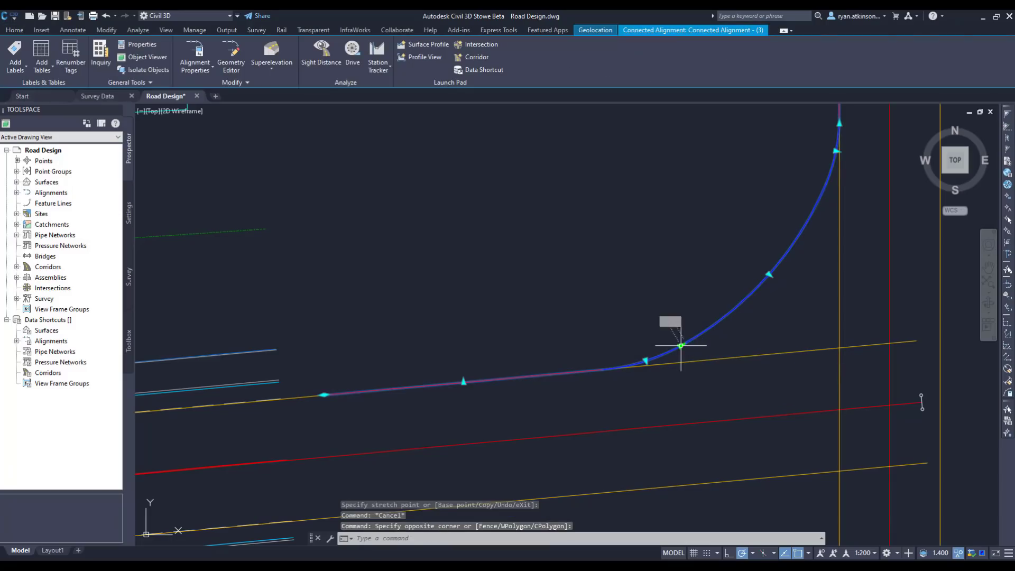
click(680, 344)
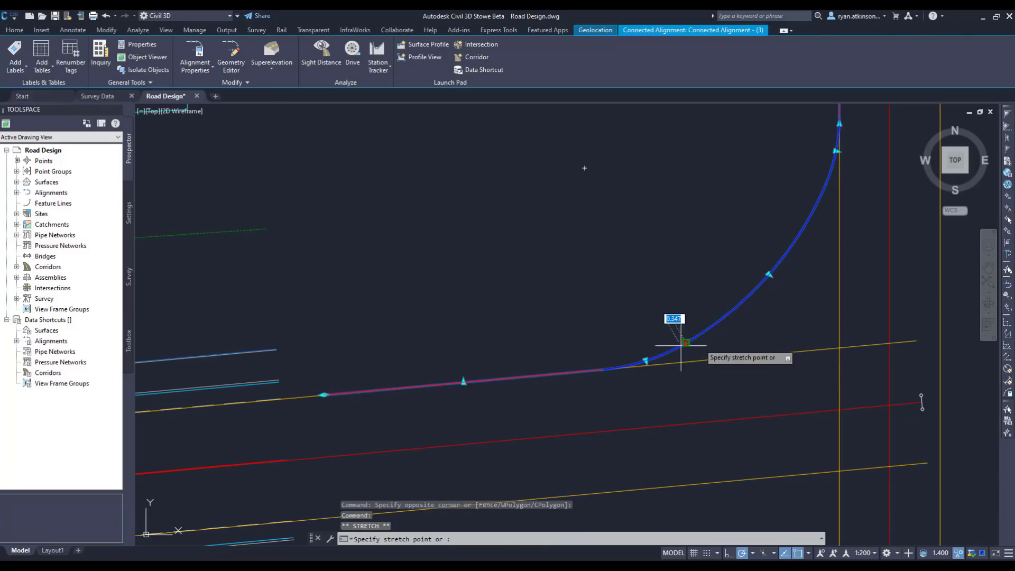
click(736, 319)
key(Escape)
Step: Move the curve's upper-end grip to a new spot against the vertical tangent
middle_drag(747, 272, 624, 404)
click(654, 394)
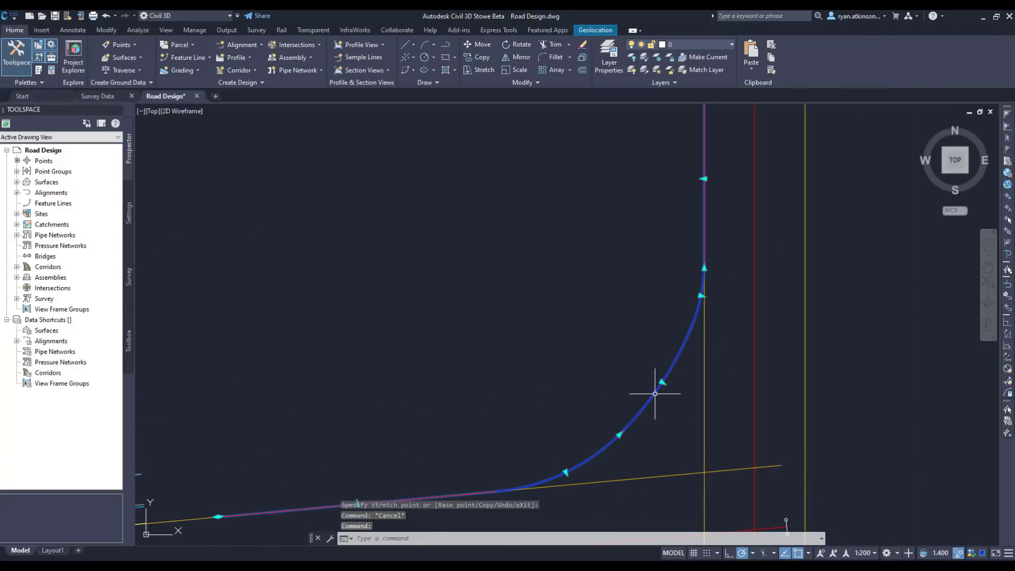
click(702, 296)
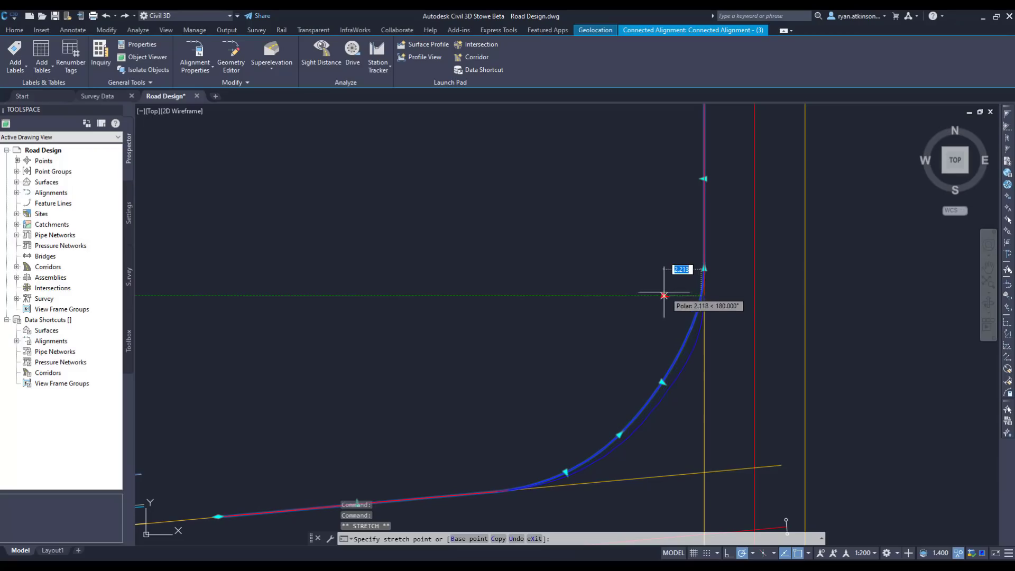
click(621, 290)
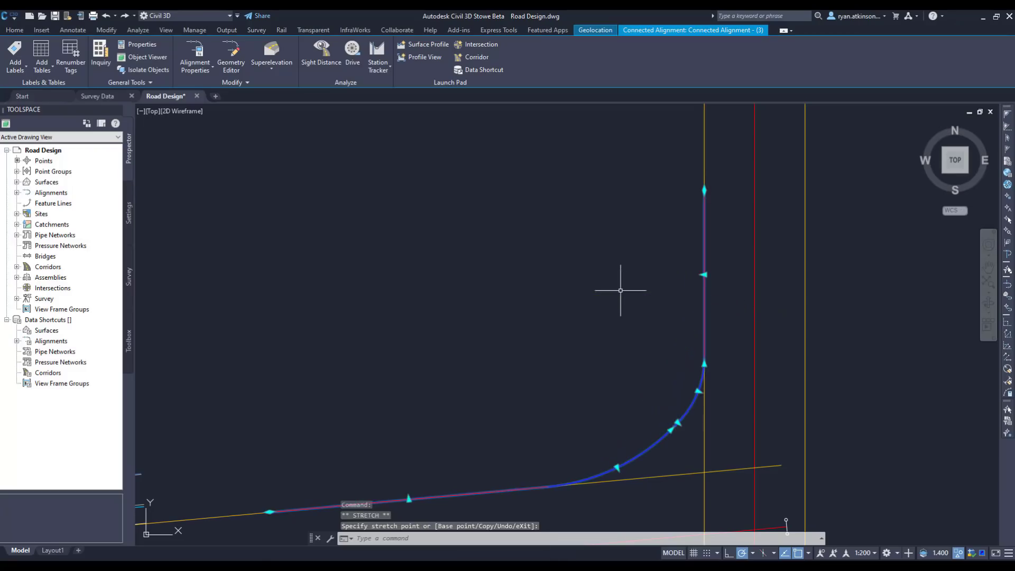
key(Escape)
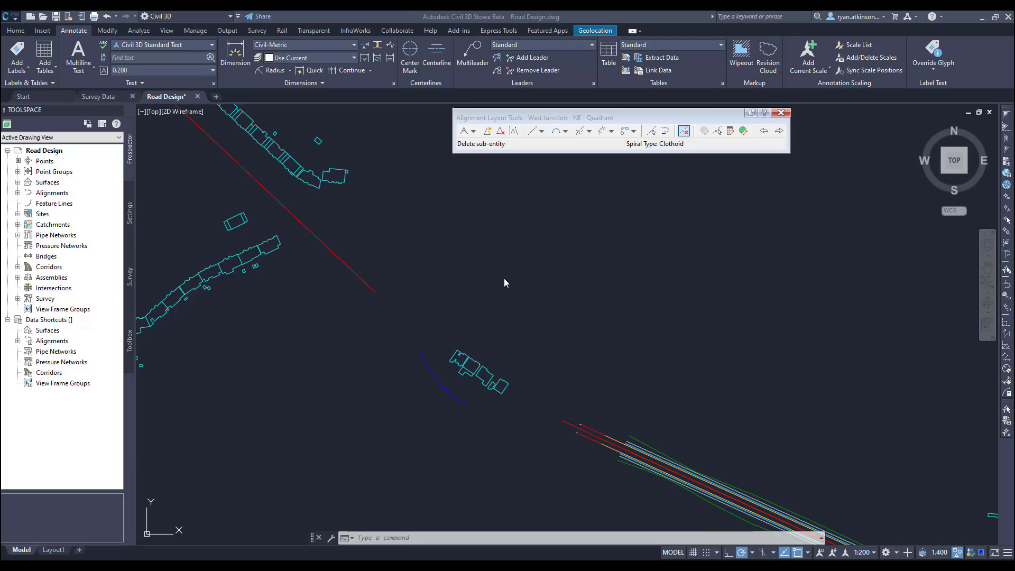
Step: Open the spiral-curve layout dropdown in the Alignment Layout Tools toolbar
click(611, 131)
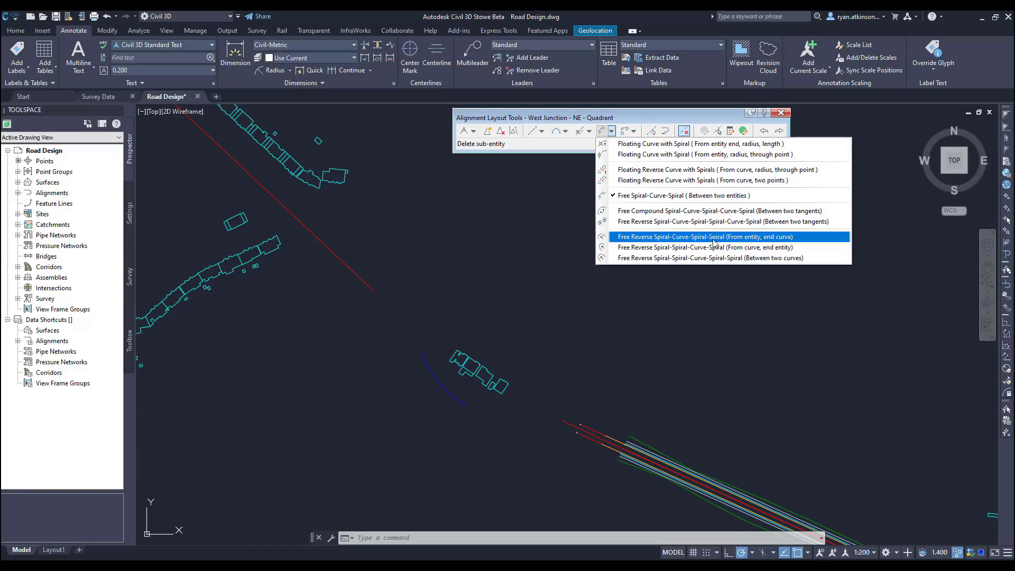
Step: Start a Free Reverse Spiral-Curve-Spiral-Spiral from the red tangent to the blue arc, under 180°
click(714, 238)
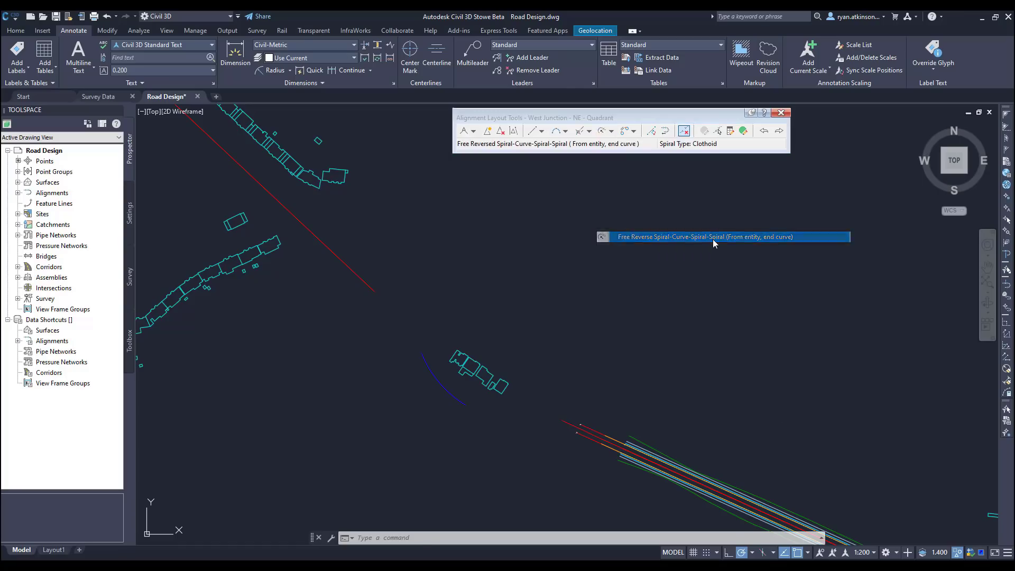
click(368, 283)
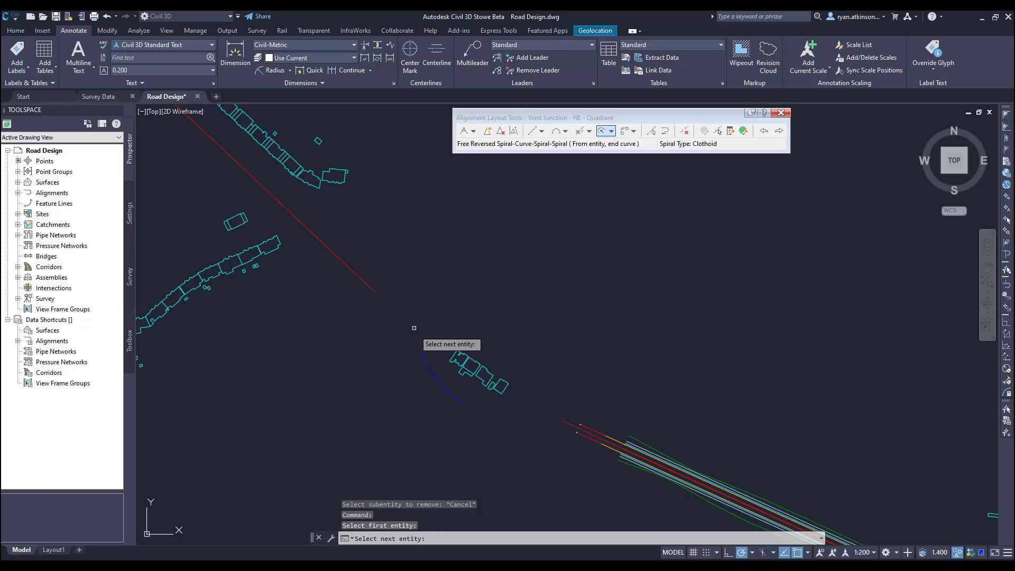
click(428, 365)
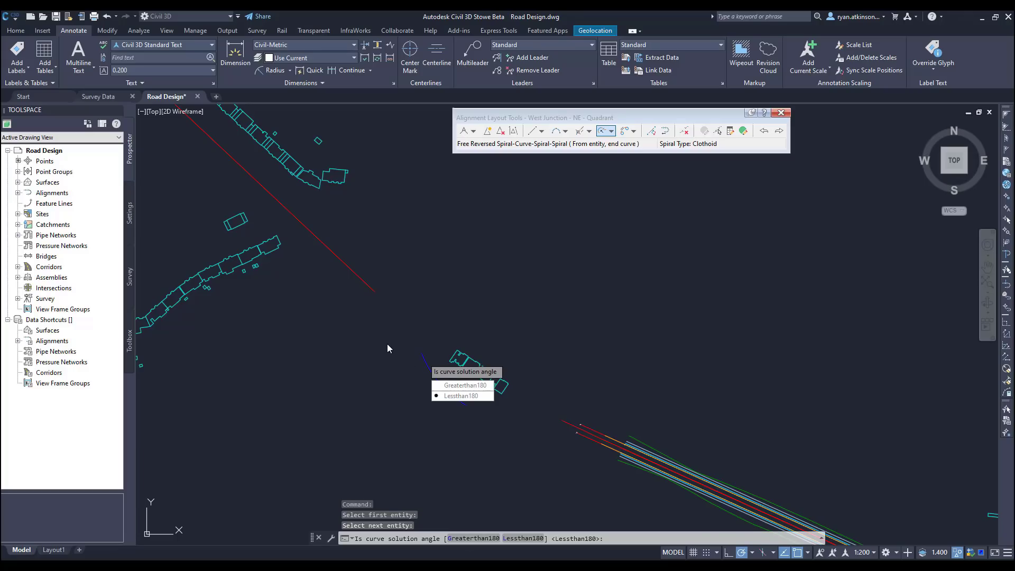
click(455, 396)
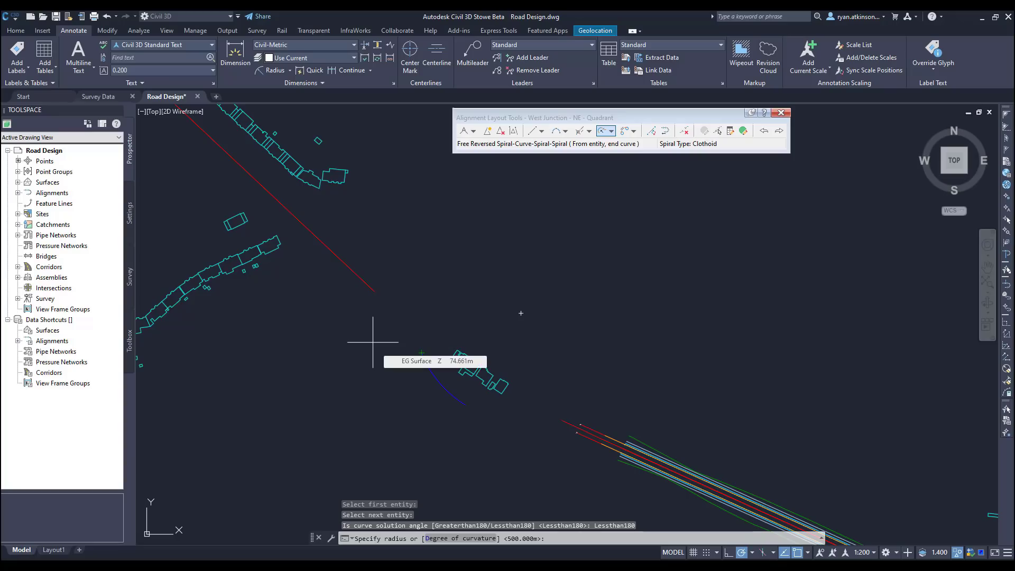
Step: Enter curve radius 50 and spiral lengths 15, 10 and 5
text(50)
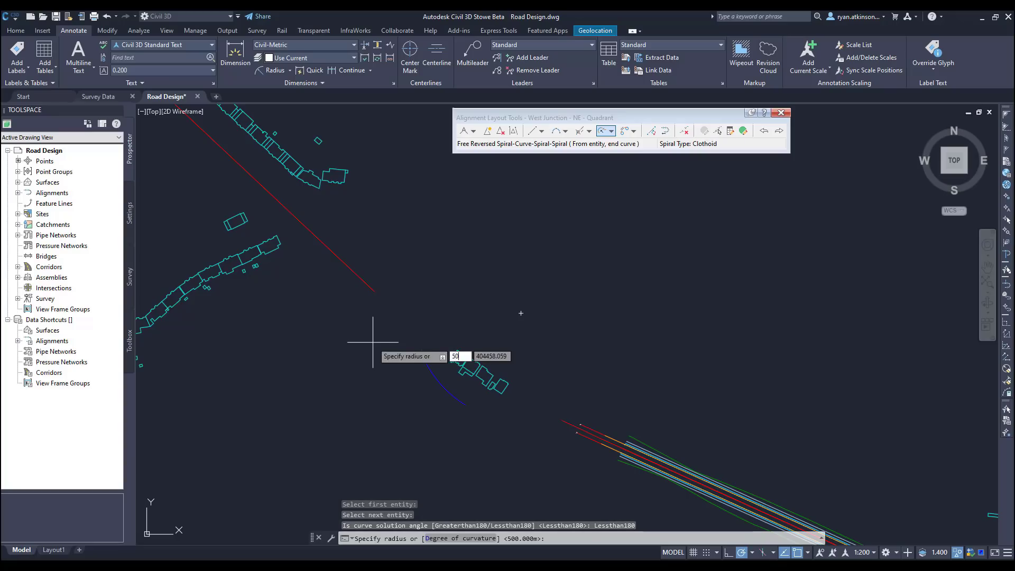
key(Return)
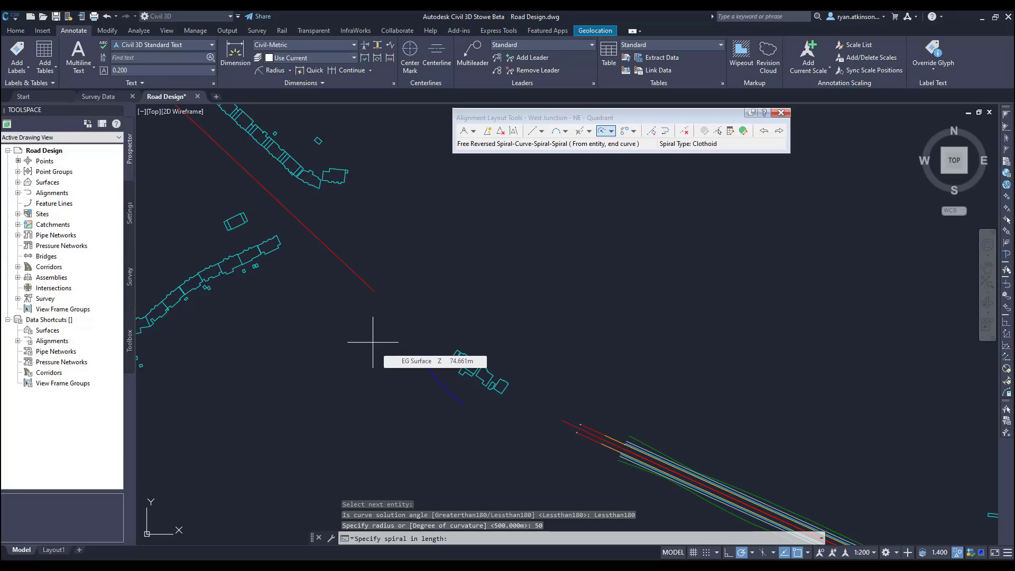
text(15)
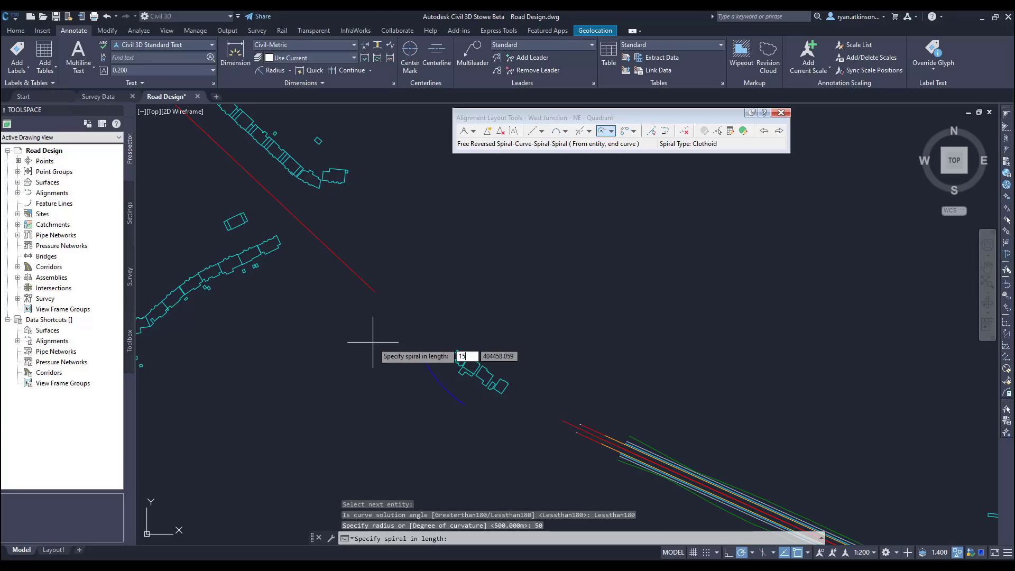
key(Return)
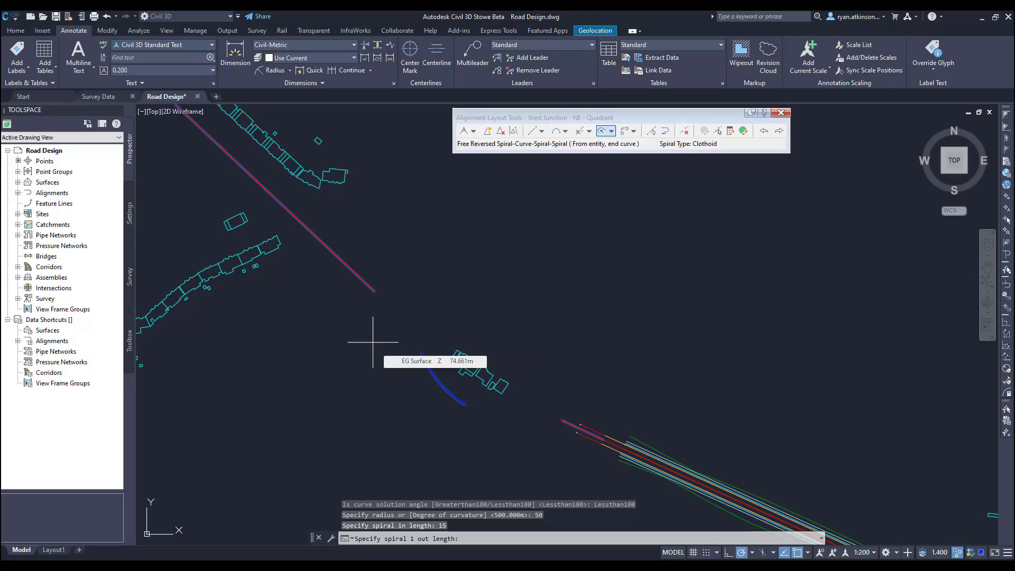
text(10)
key(Return)
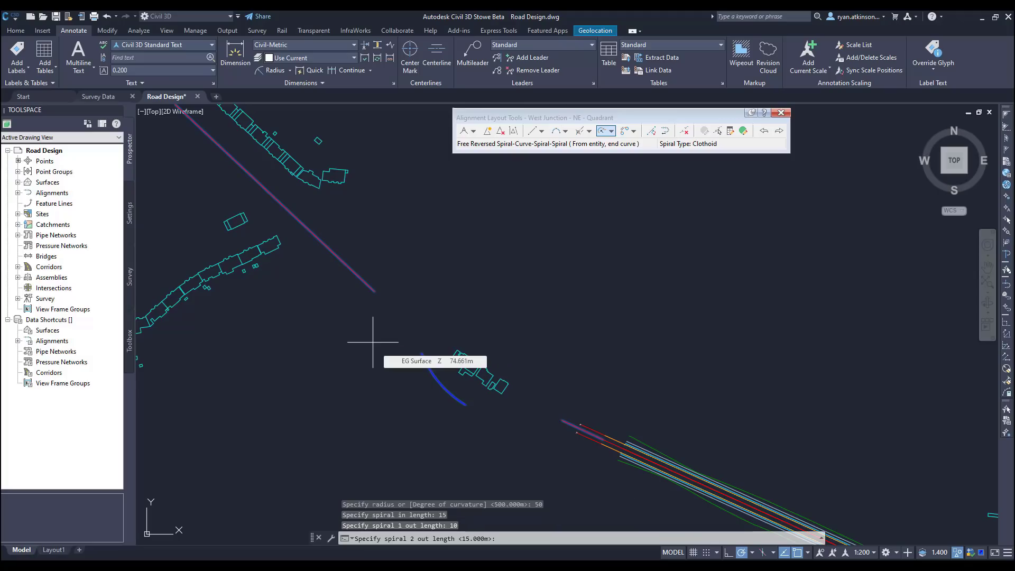
text(5)
key(Return)
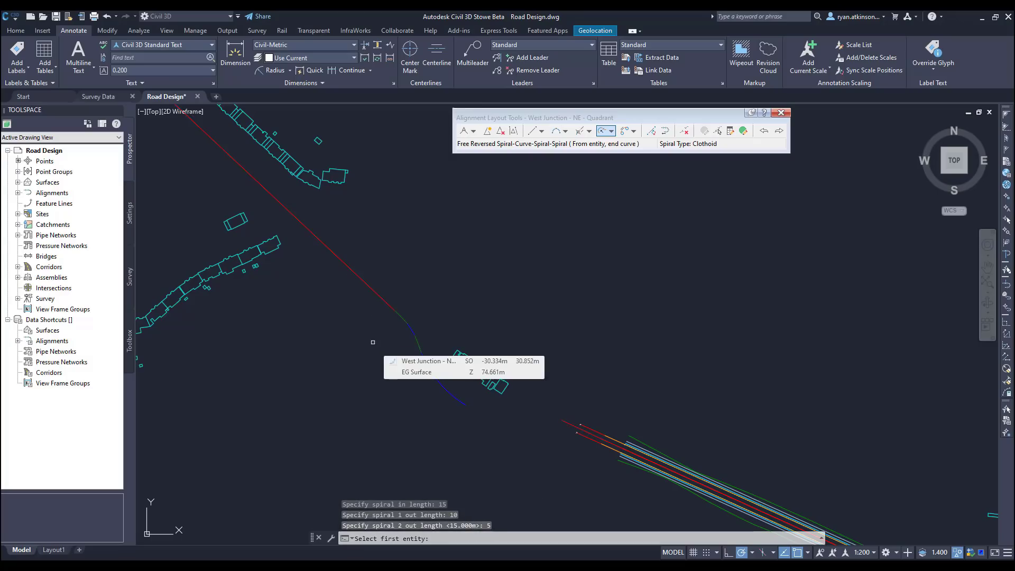
scroll(372, 342, up, 5)
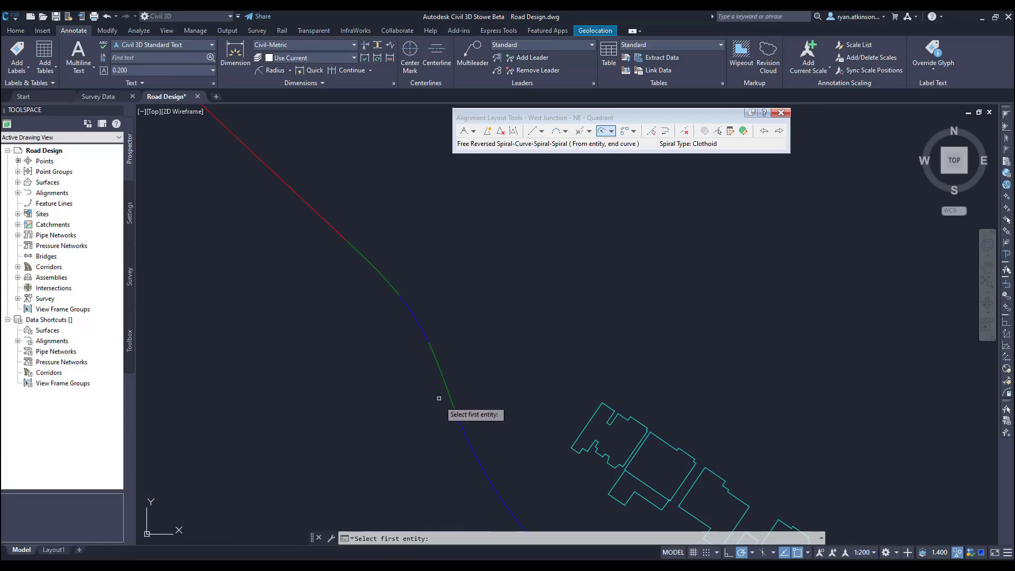
scroll(450, 420, down, 2)
scroll(451, 420, down, 3)
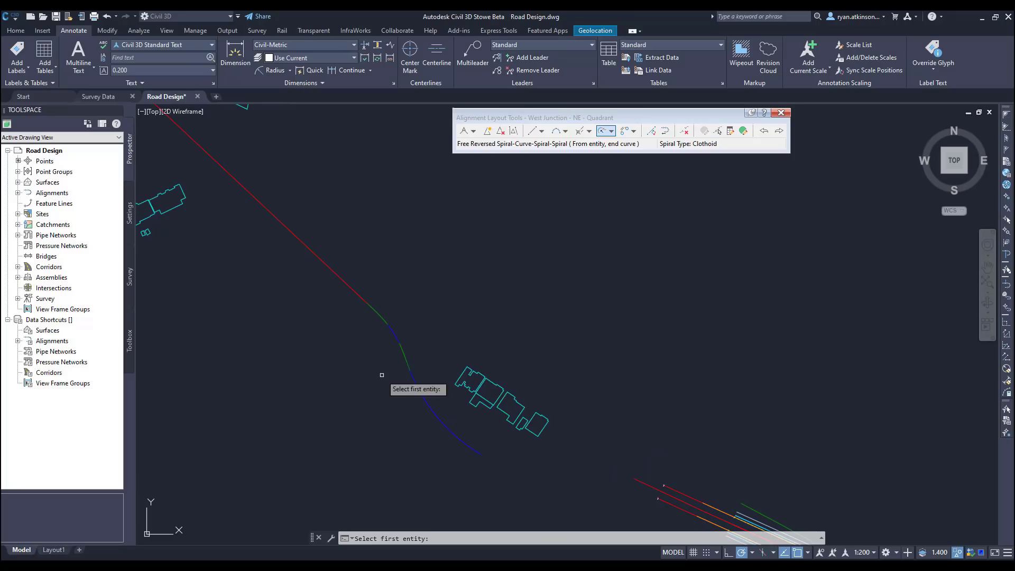
Step: Start a Free Reverse Spiral-Spiral-Curve-Spiral from the blue arc to the lower red tangent, under 180°
key(Escape)
scroll(382, 375, up, 2)
scroll(517, 356, down, 2)
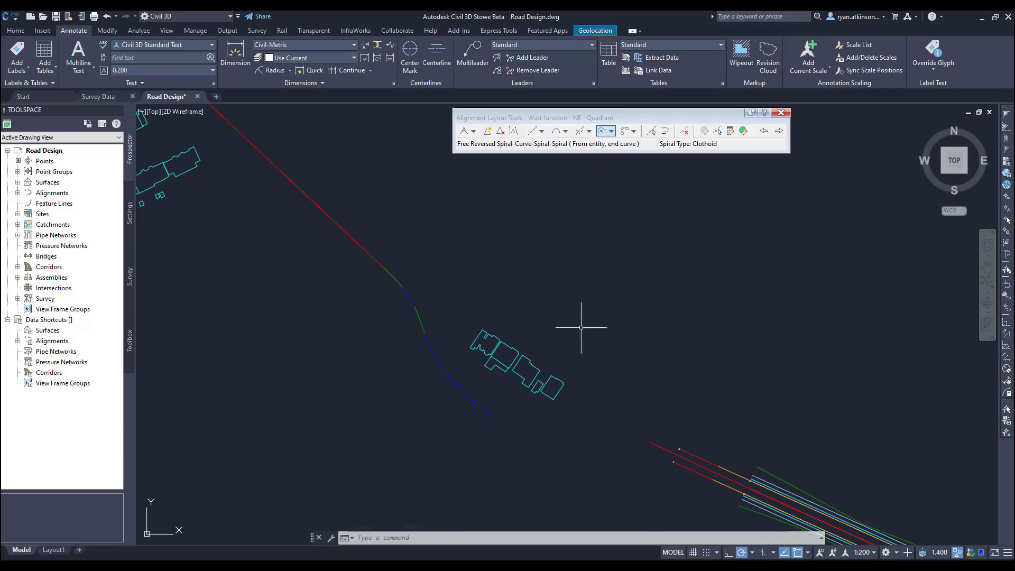
click(612, 131)
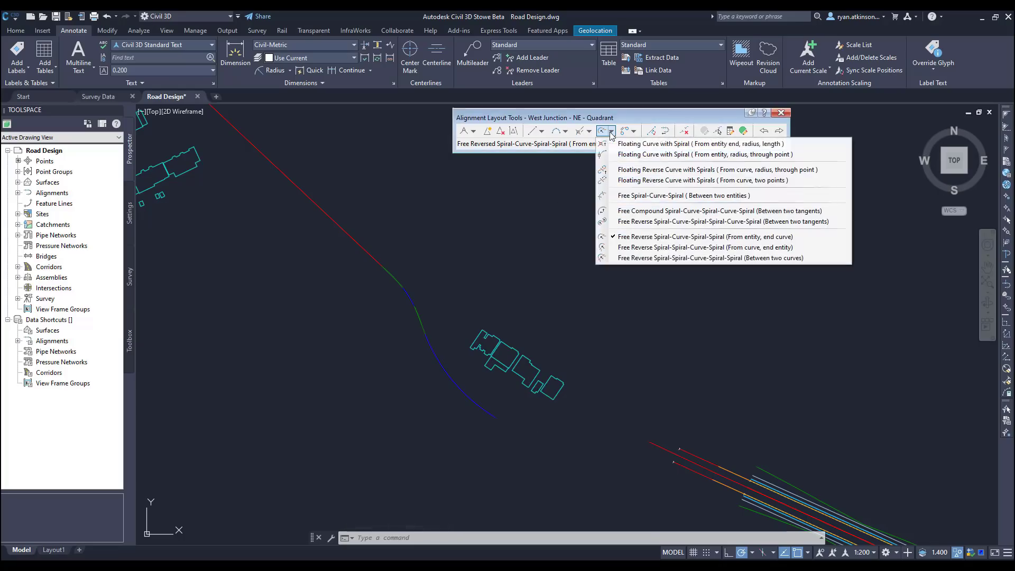
click(650, 248)
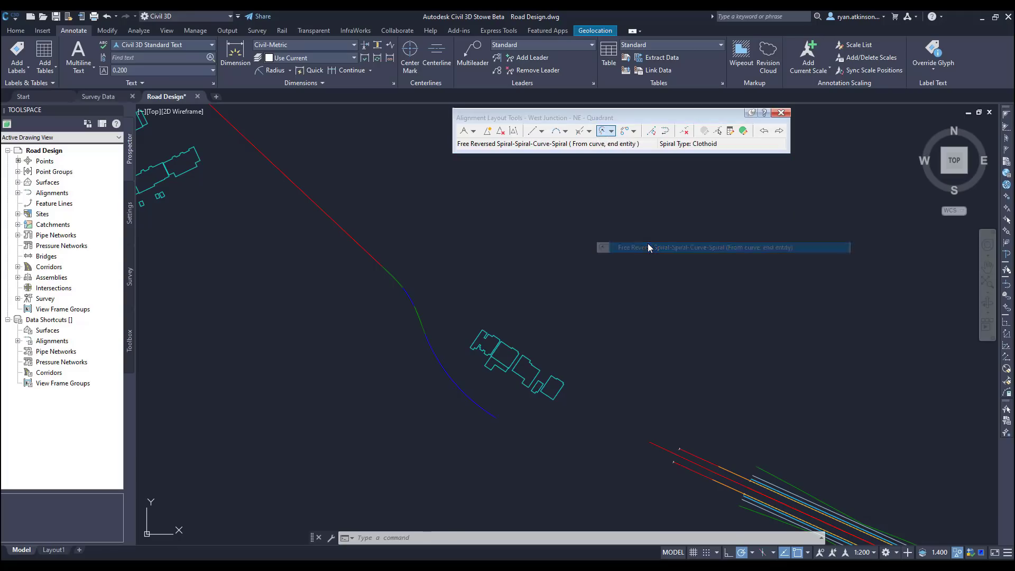
click(497, 416)
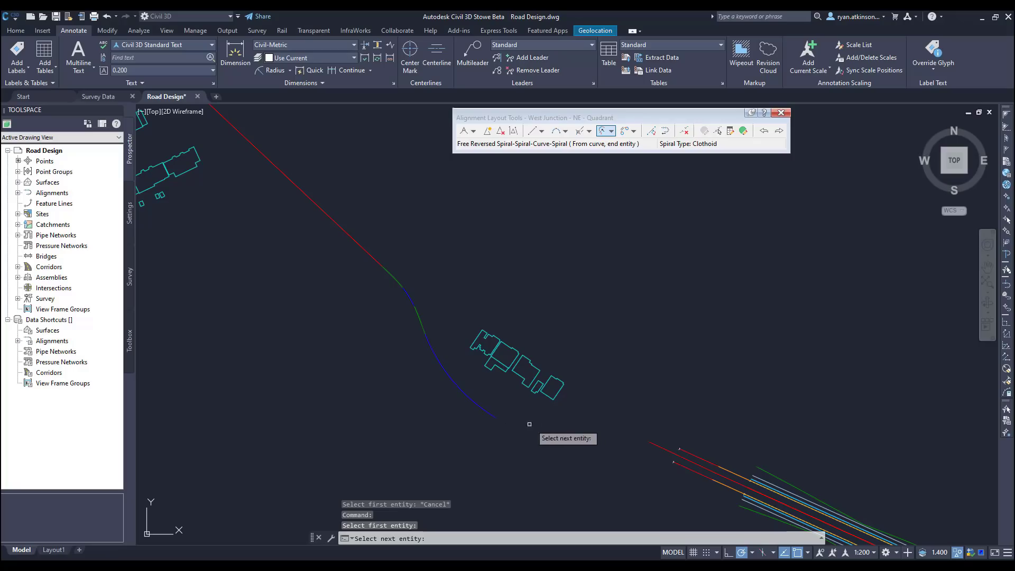
click(651, 444)
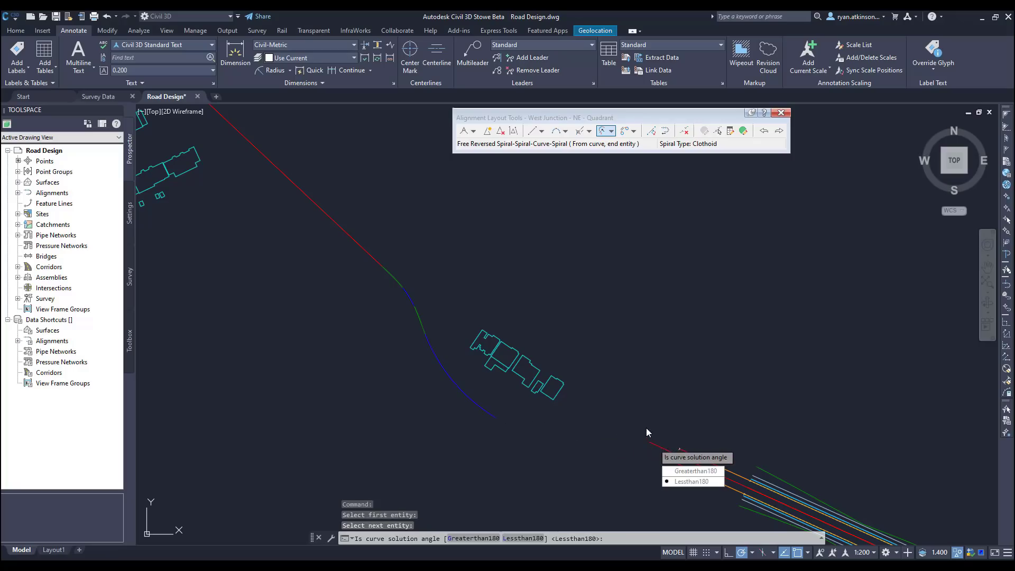
click(681, 482)
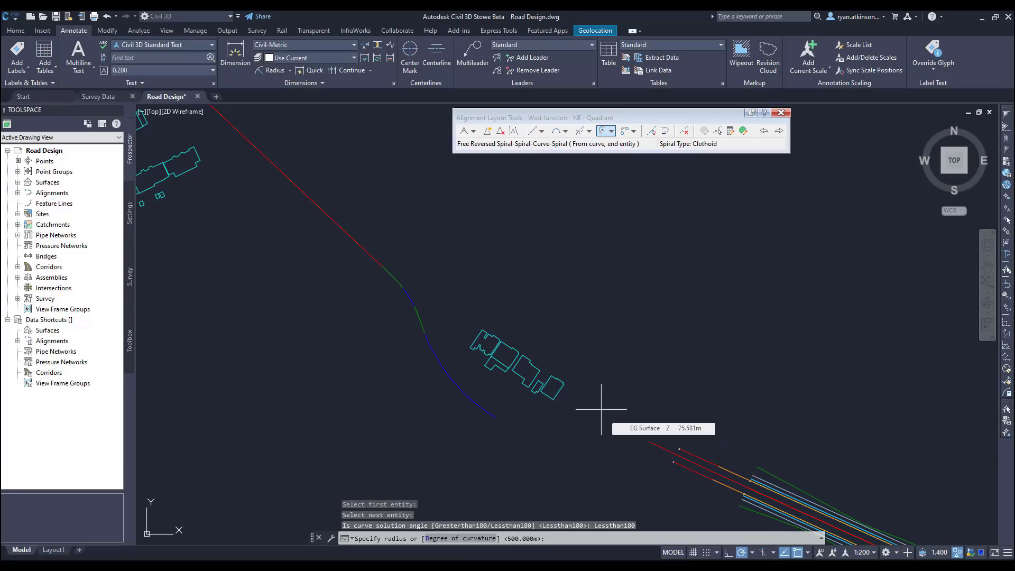
Step: Enter curve radius 50 and three spiral lengths of 10
text(50)
key(Return)
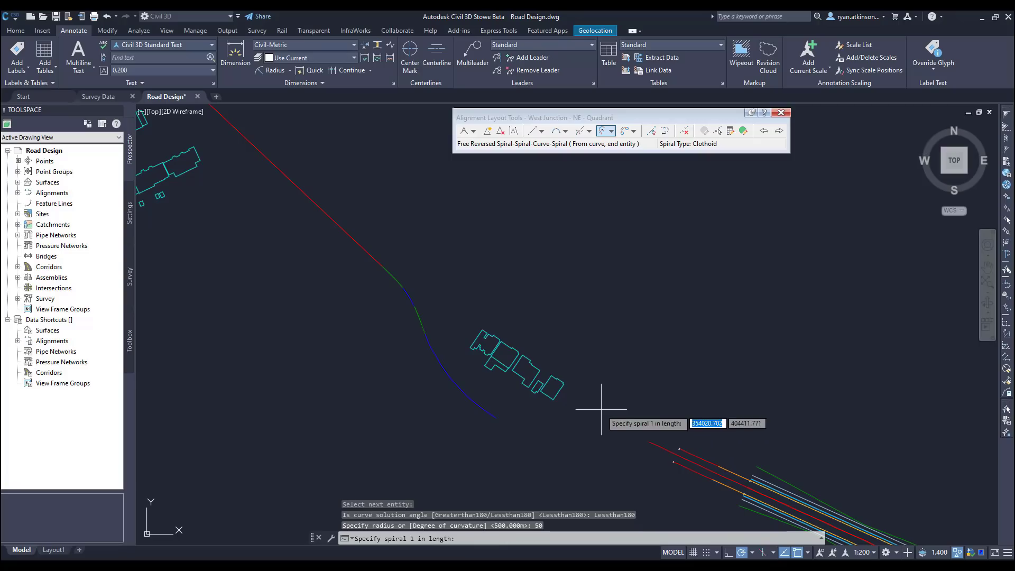
text(10)
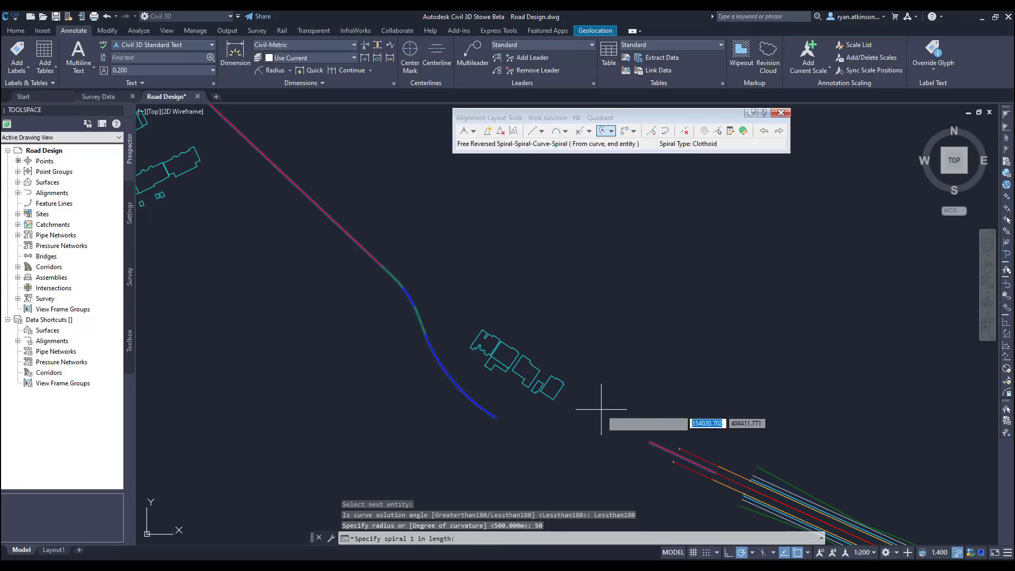
key(Return)
text(10)
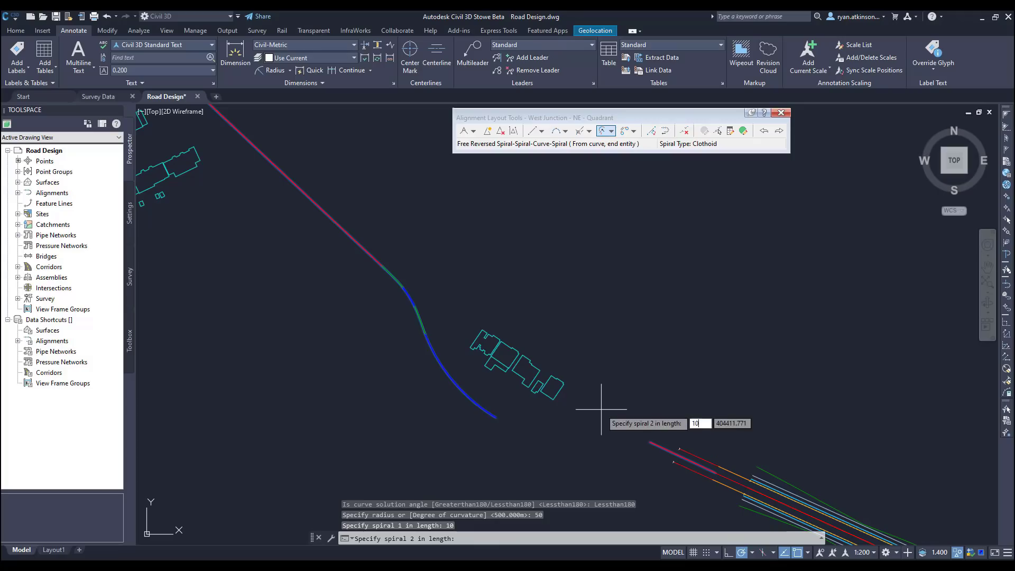
key(Return)
text(10)
key(Return)
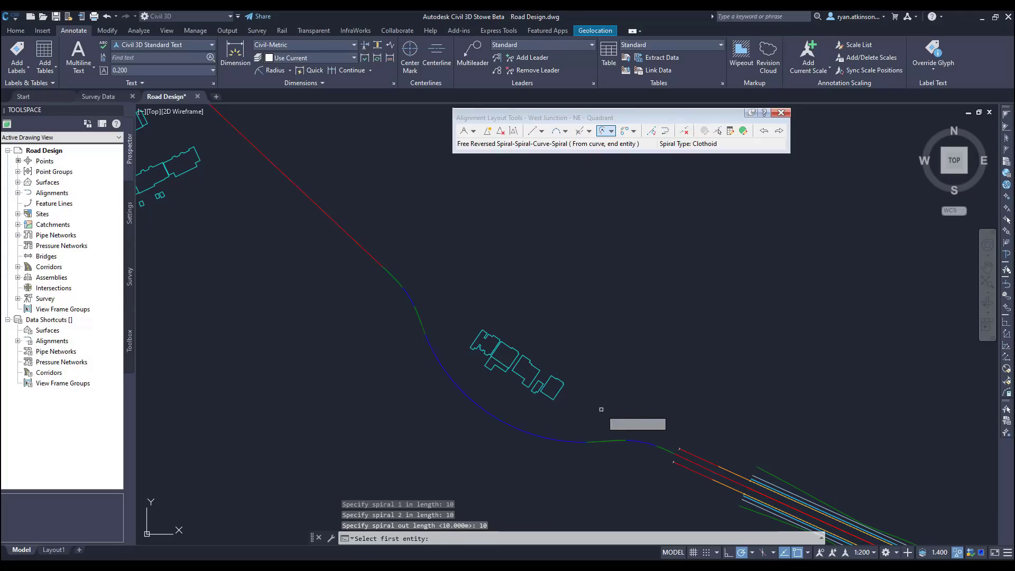
key(Escape)
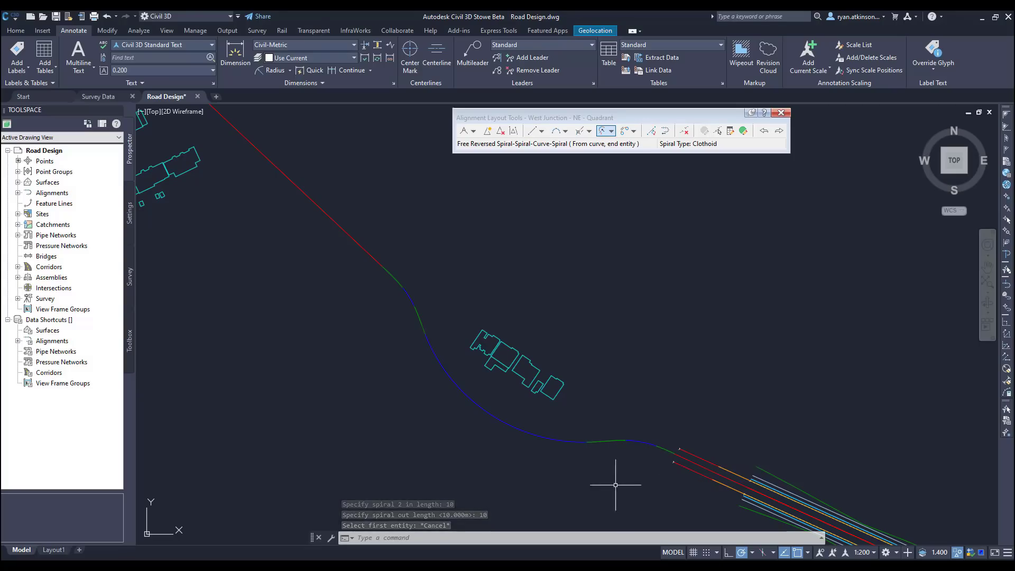
Step: In the enlarged entities grid, set the final spiral's (row 4.4) length to 15
middle_drag(598, 481, 602, 464)
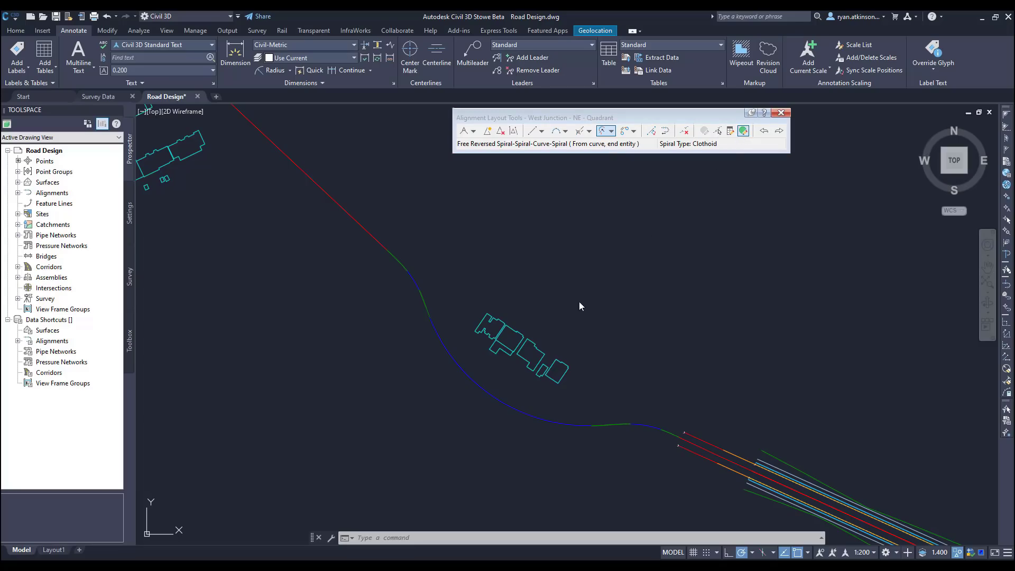
drag(125, 243, 871, 244)
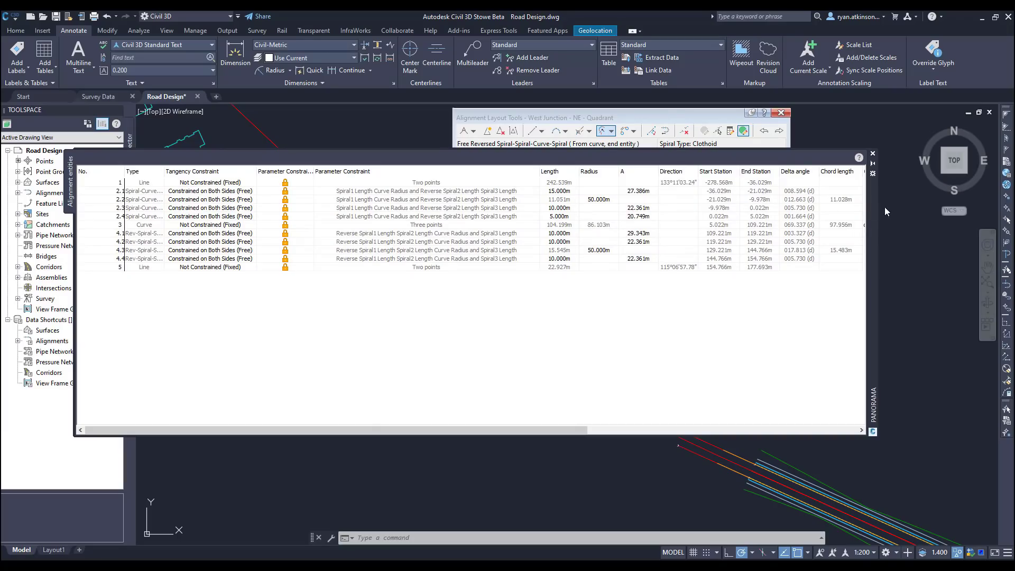
drag(874, 215, 903, 148)
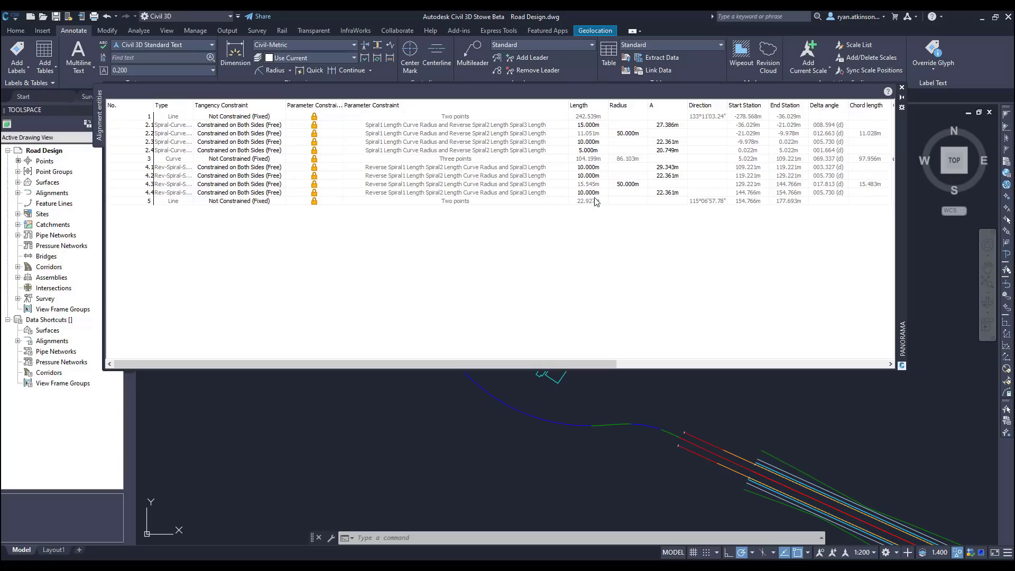
click(595, 193)
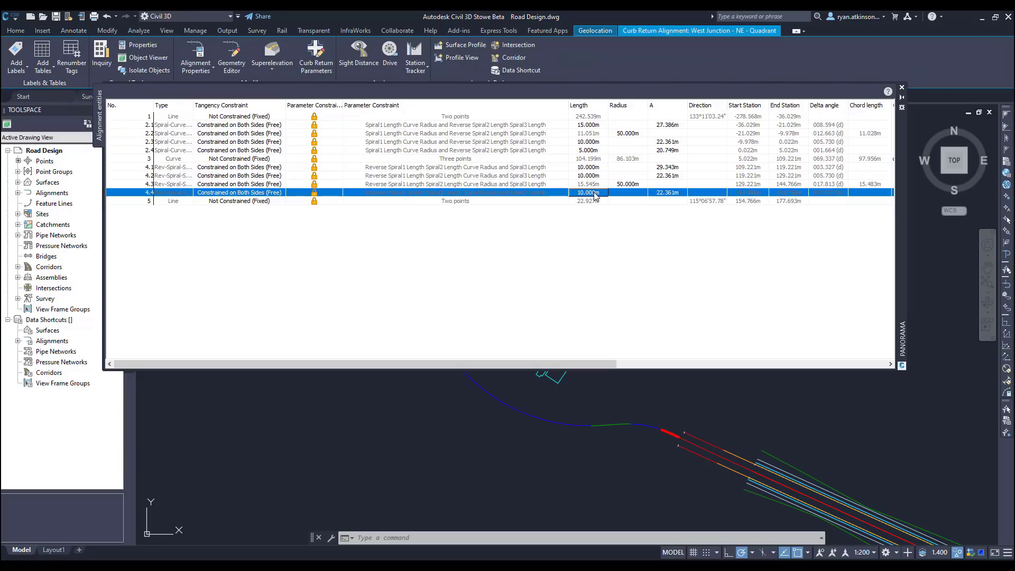
click(588, 193)
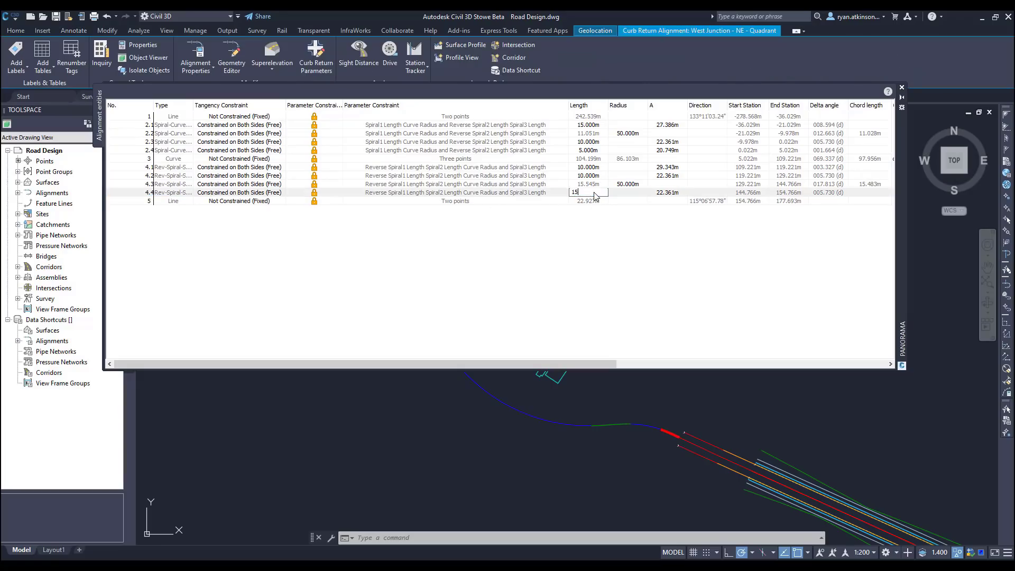
text(15)
key(Return)
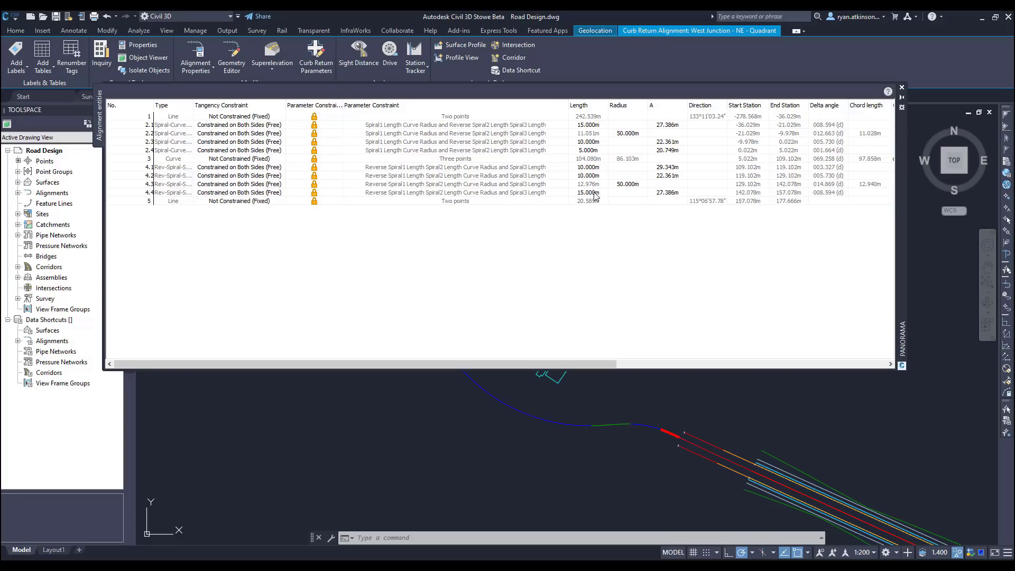
Step: Change the row 4.3 curve radius to 65 and close the grid
click(626, 184)
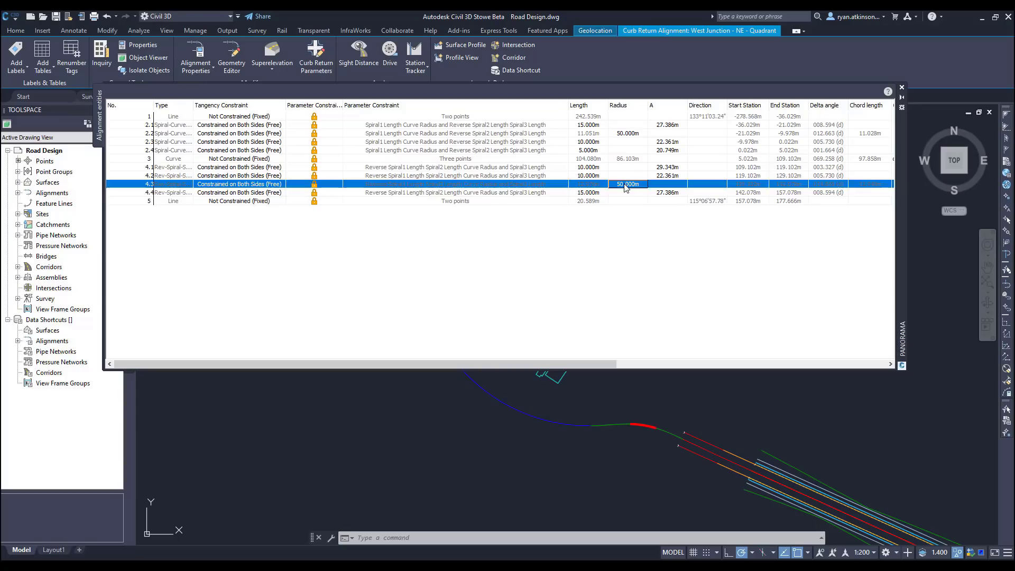
click(623, 185)
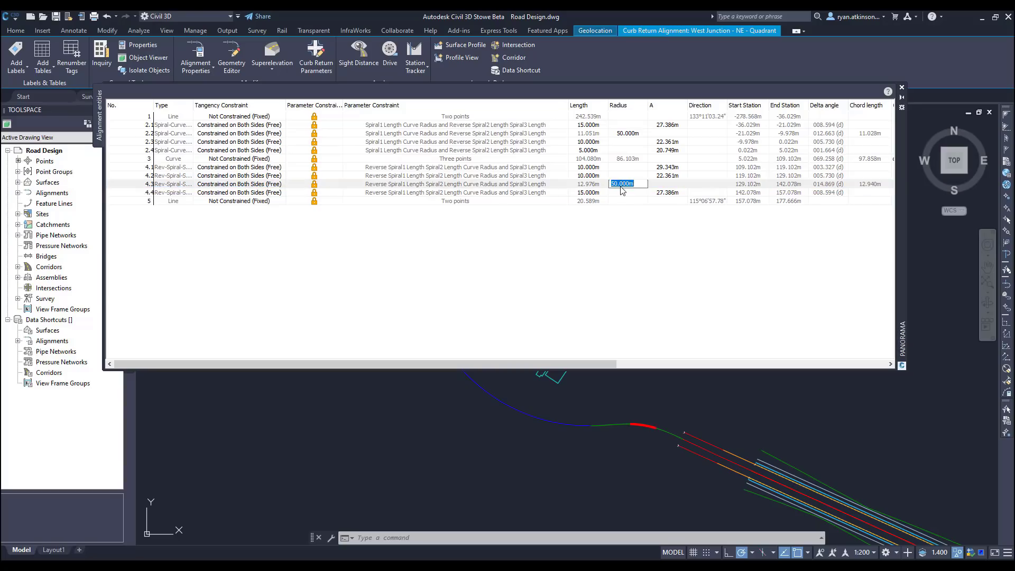
text(65)
key(Return)
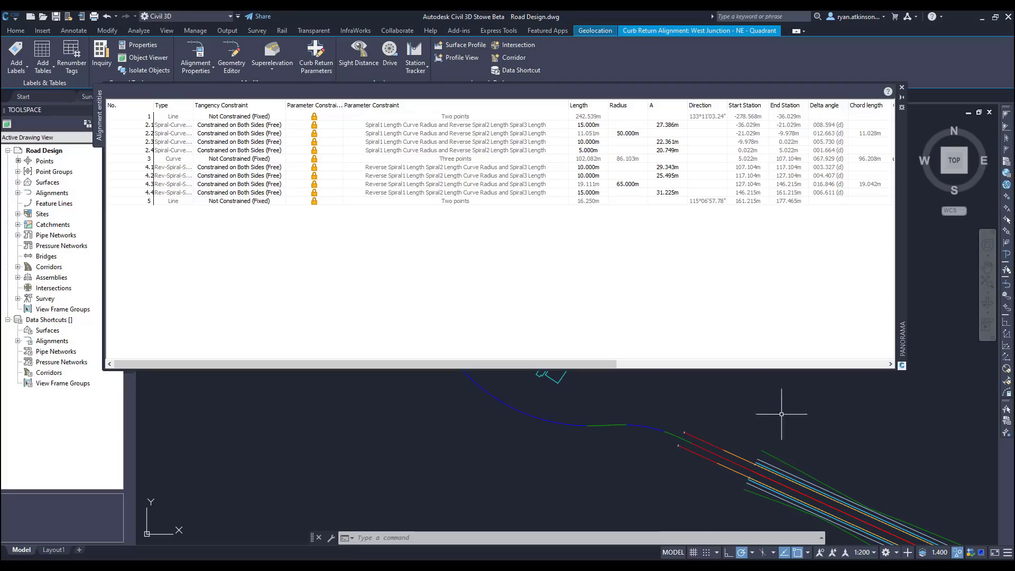
click(902, 88)
key(Escape)
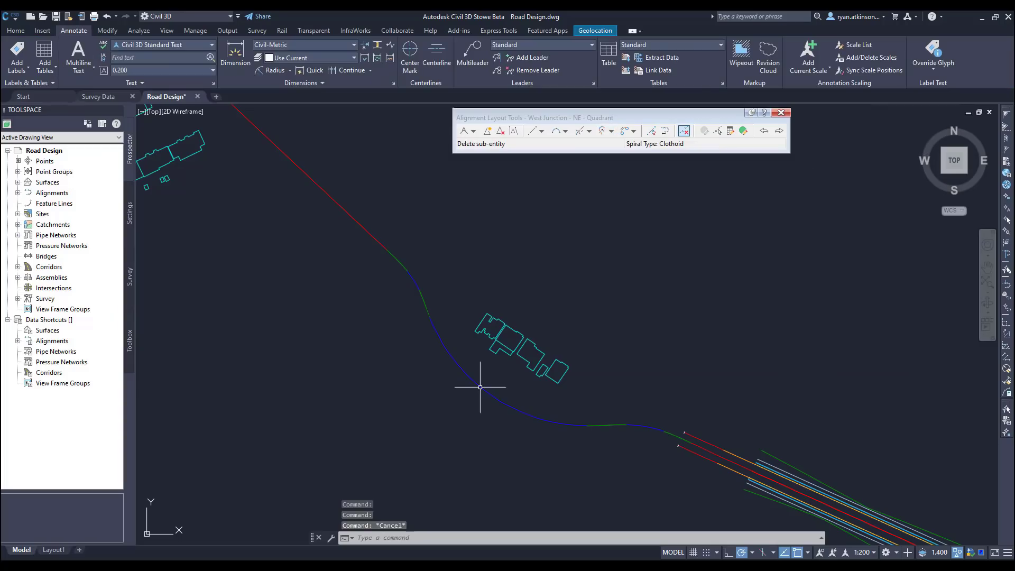
click(480, 387)
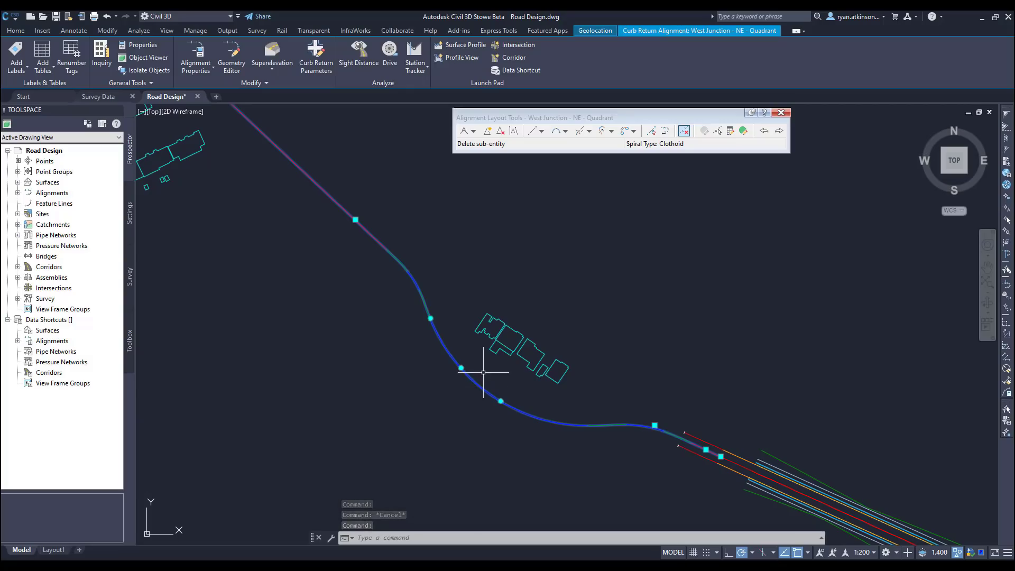
click(685, 132)
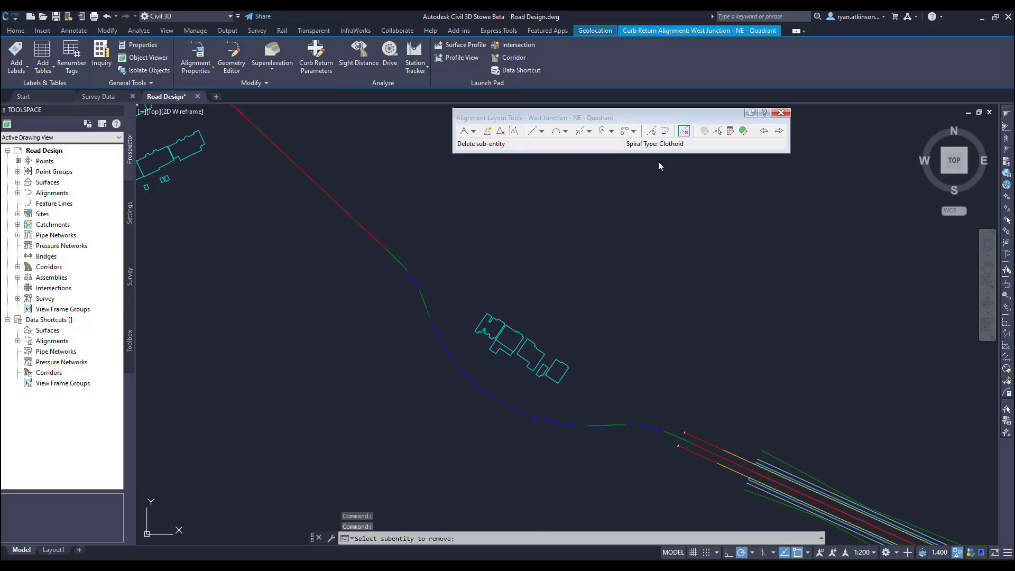
click(446, 339)
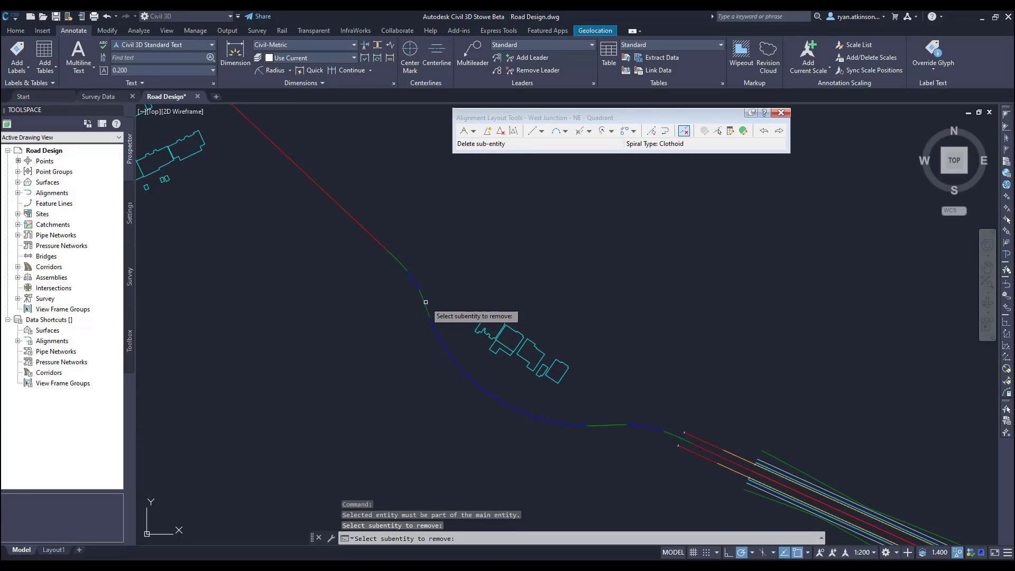
click(412, 278)
key(Escape)
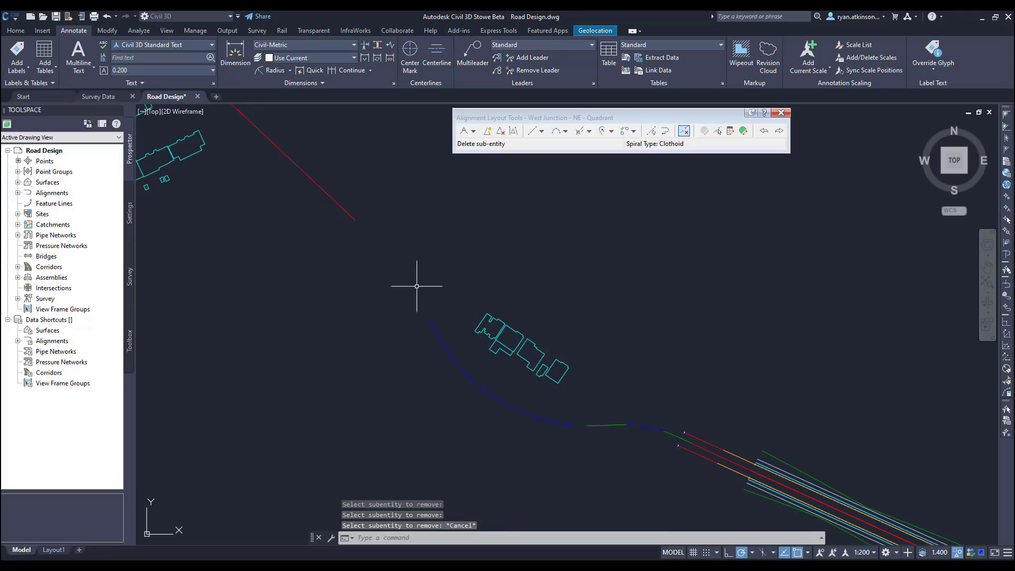
key(ctrl+z)
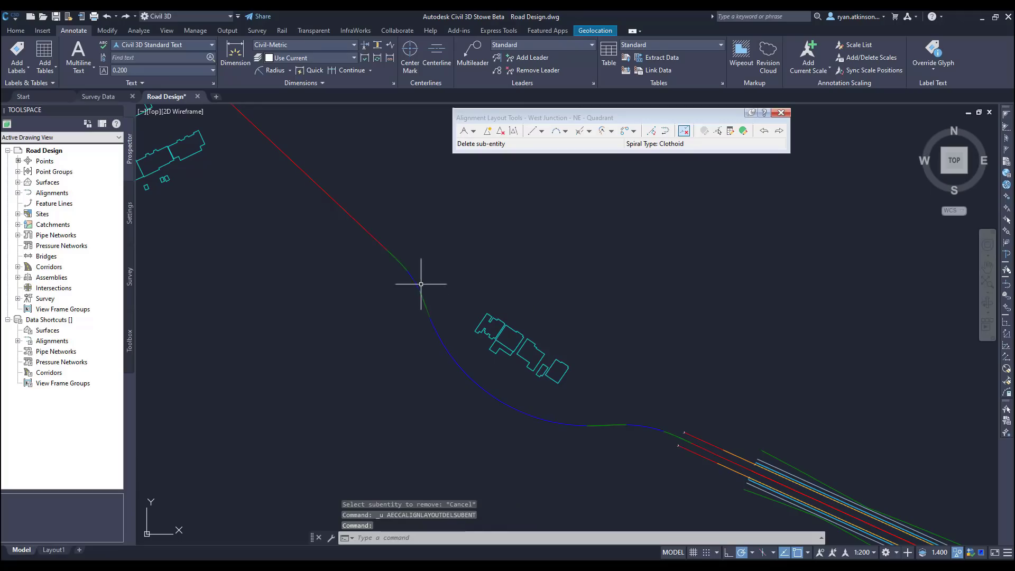
Step: Convert the West Junction - NE - Quadrant alignment to fixed geometry from its right-click menu
click(446, 345)
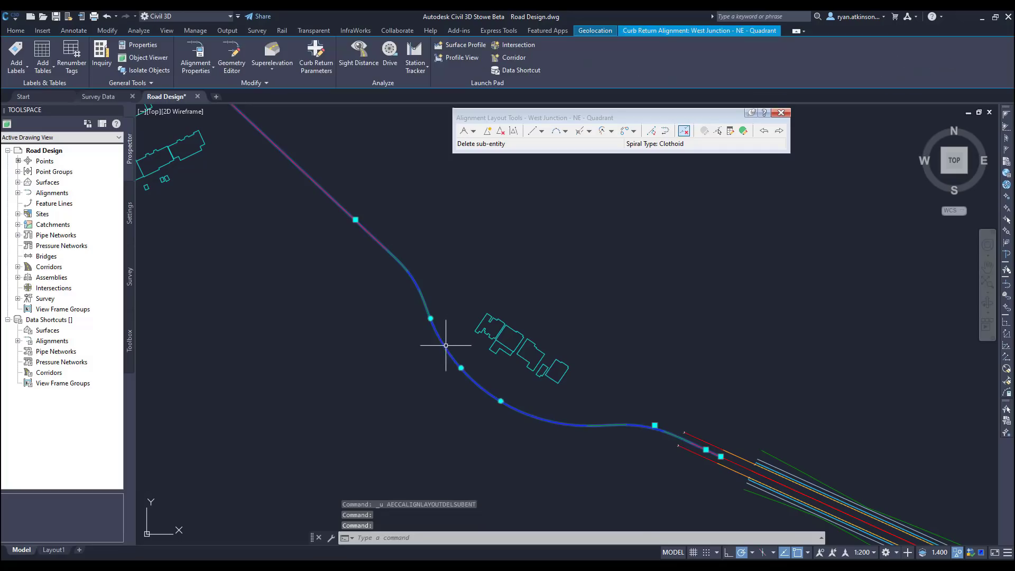
right_click(451, 328)
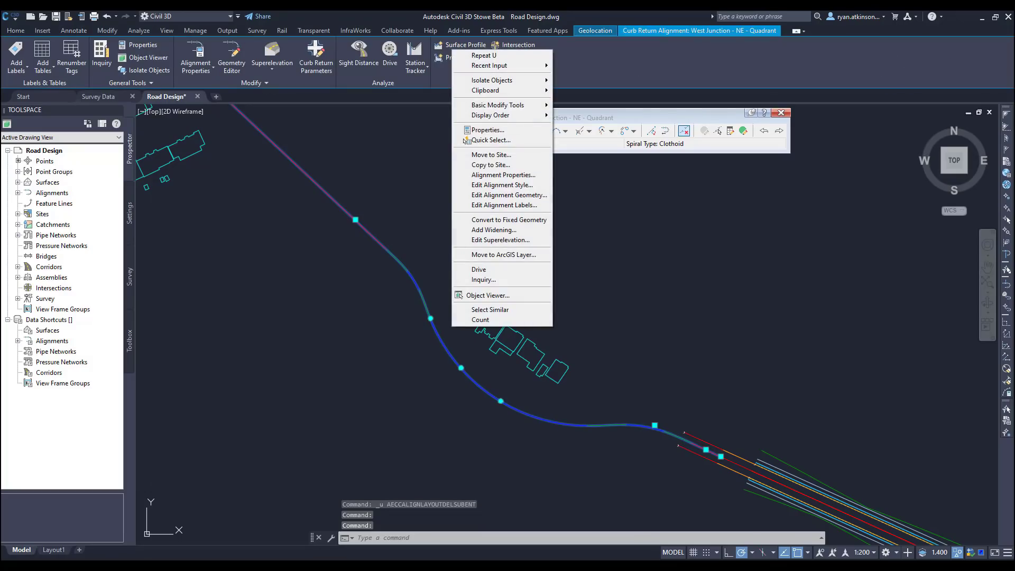
click(513, 224)
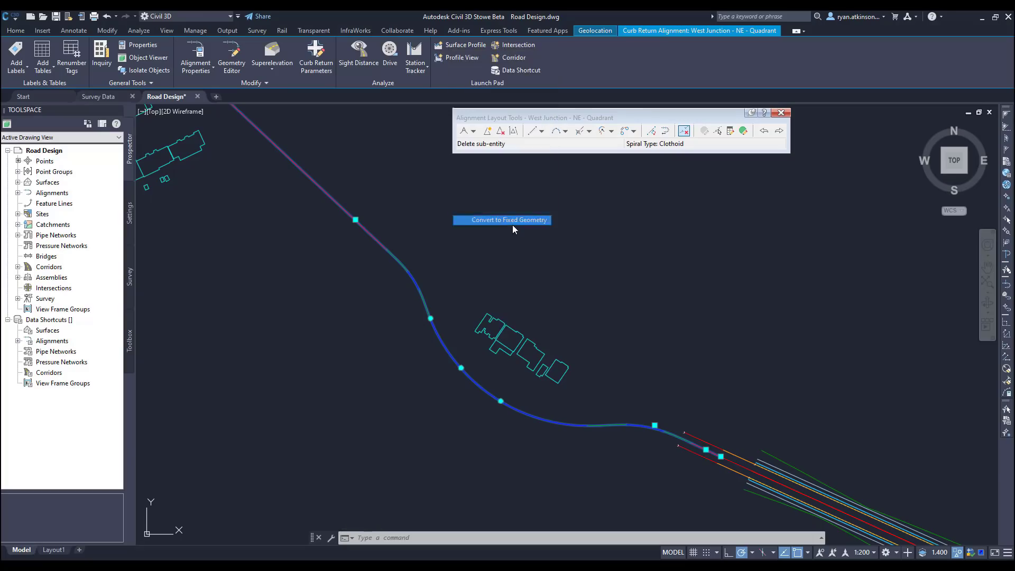
click(449, 354)
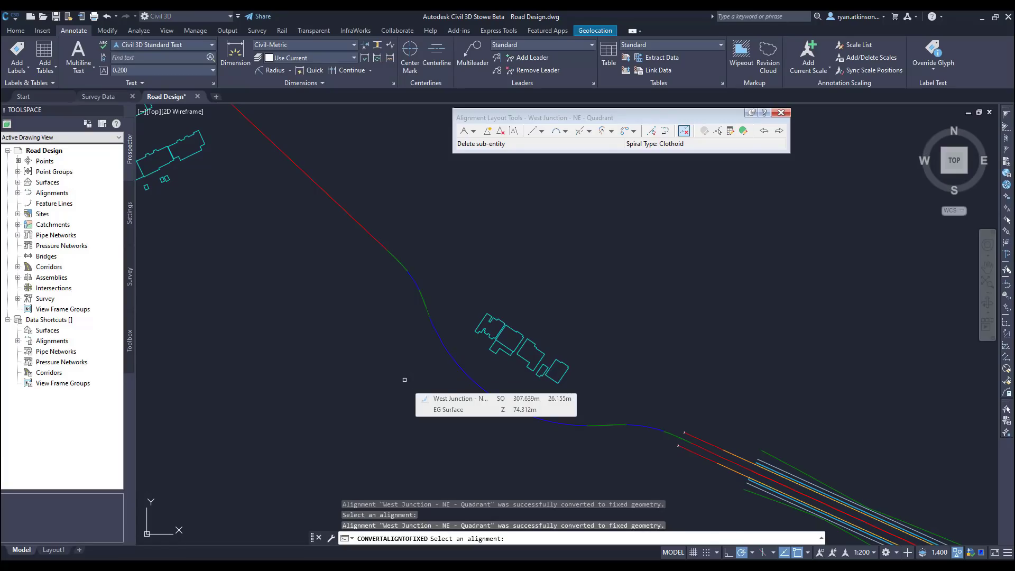
key(Escape)
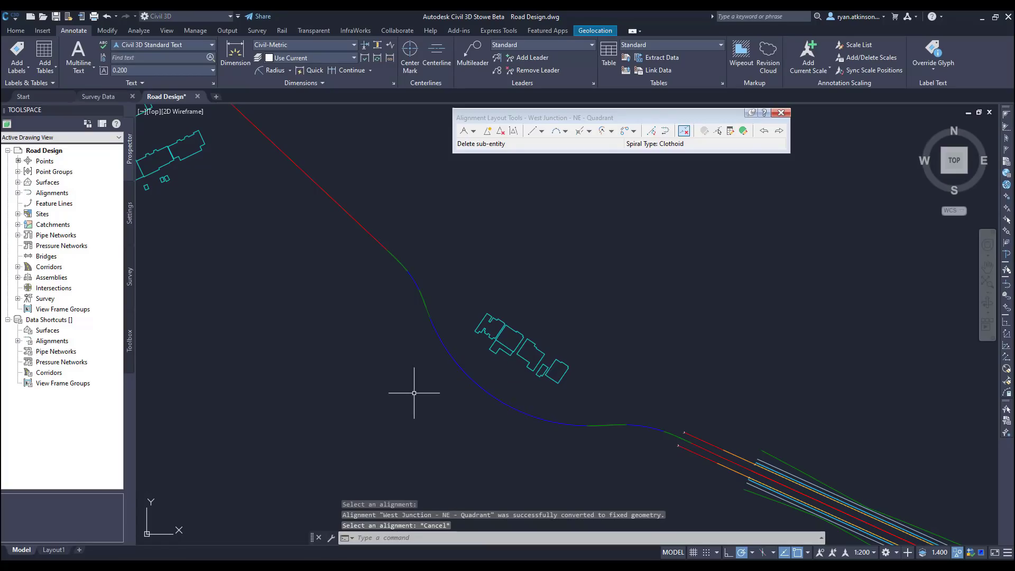
click(459, 368)
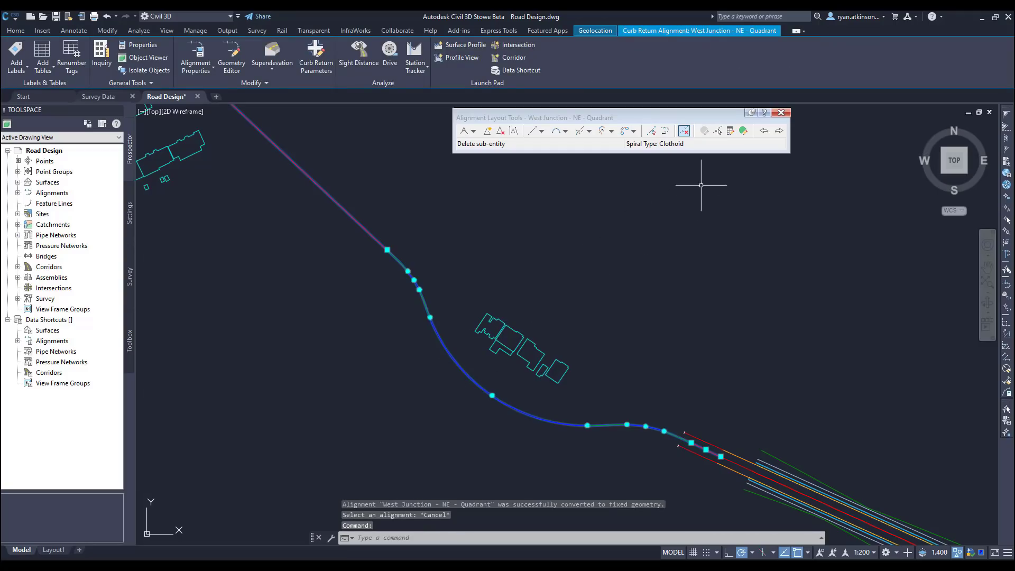
Step: Review the entities grid, then delete the central curve and its three spirals with Delete Sub-entity
click(732, 131)
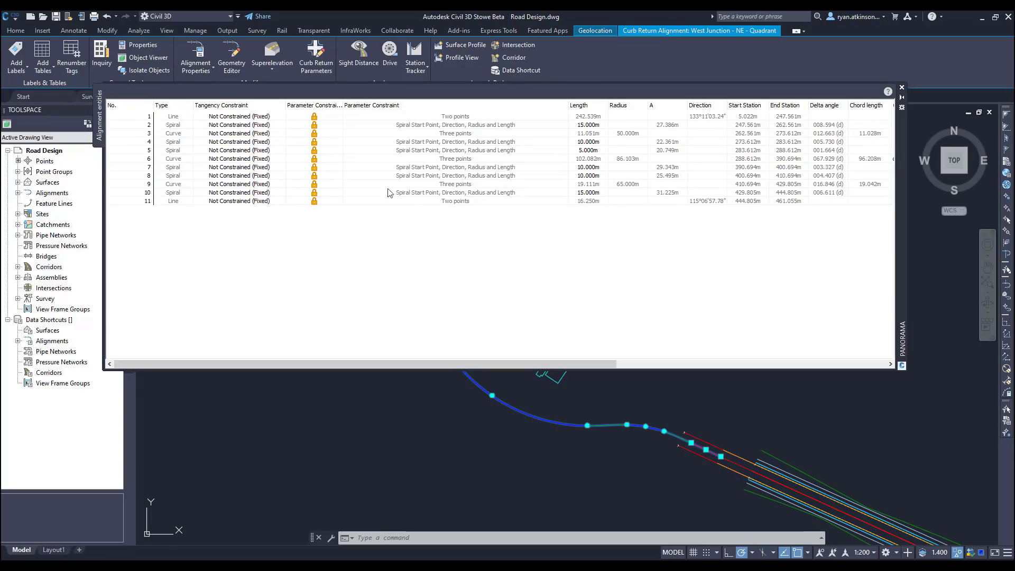
click(903, 89)
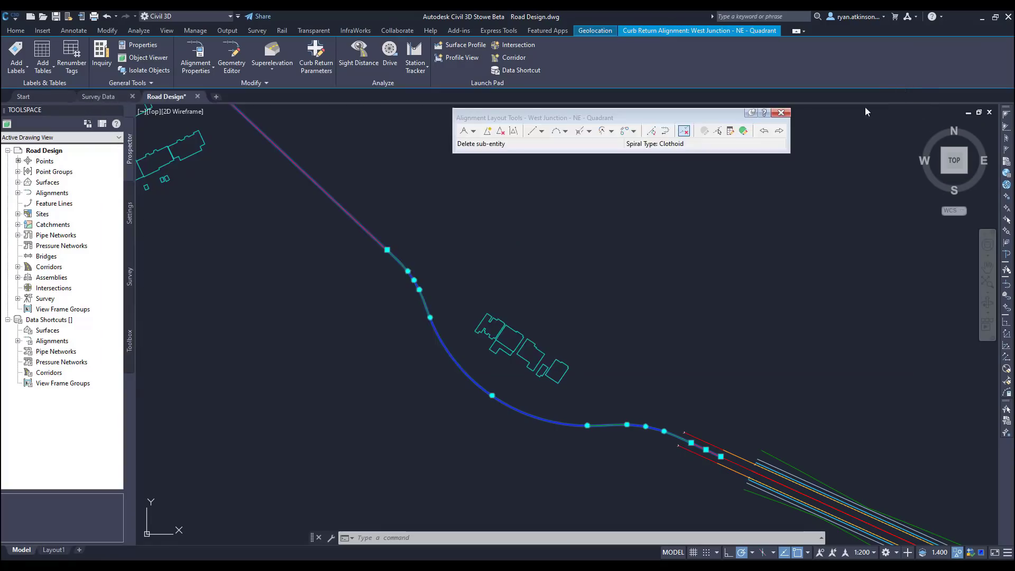
click(501, 132)
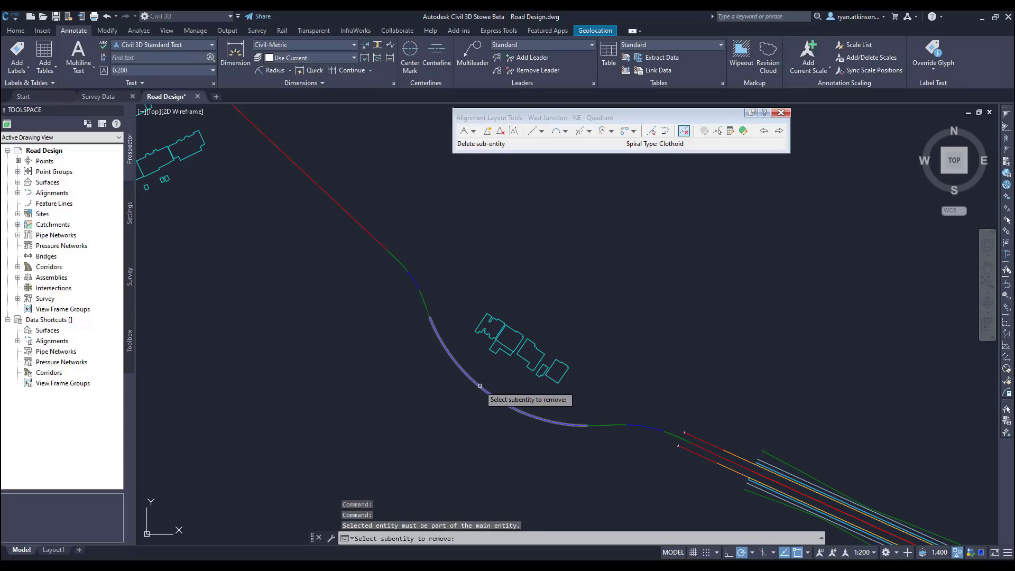
click(480, 386)
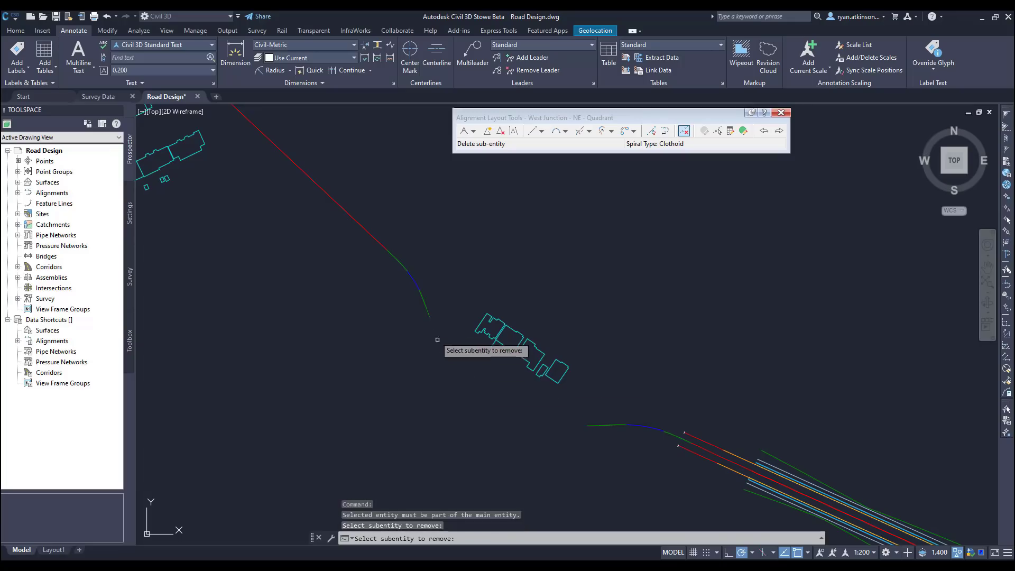
click(423, 317)
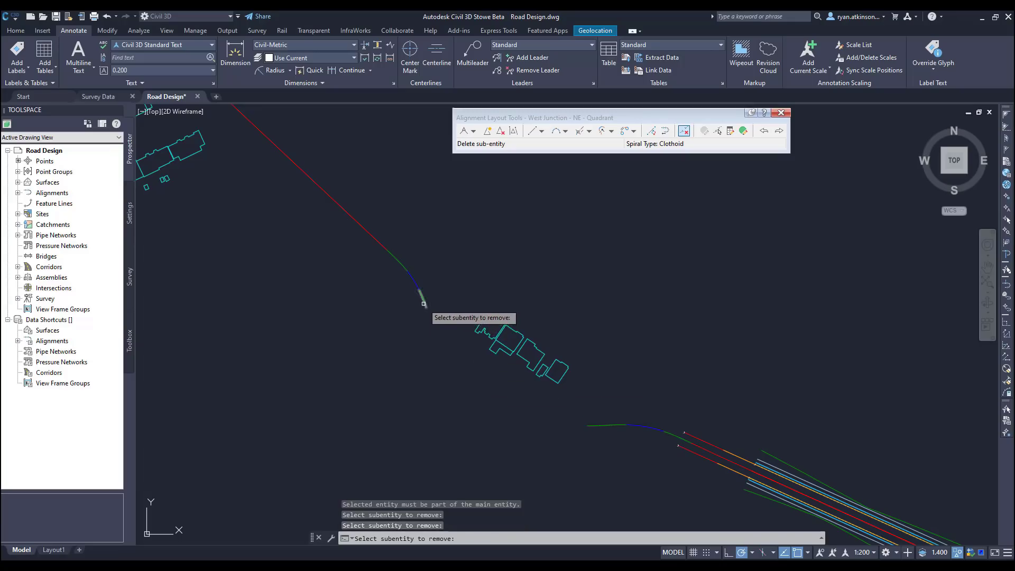
click(424, 304)
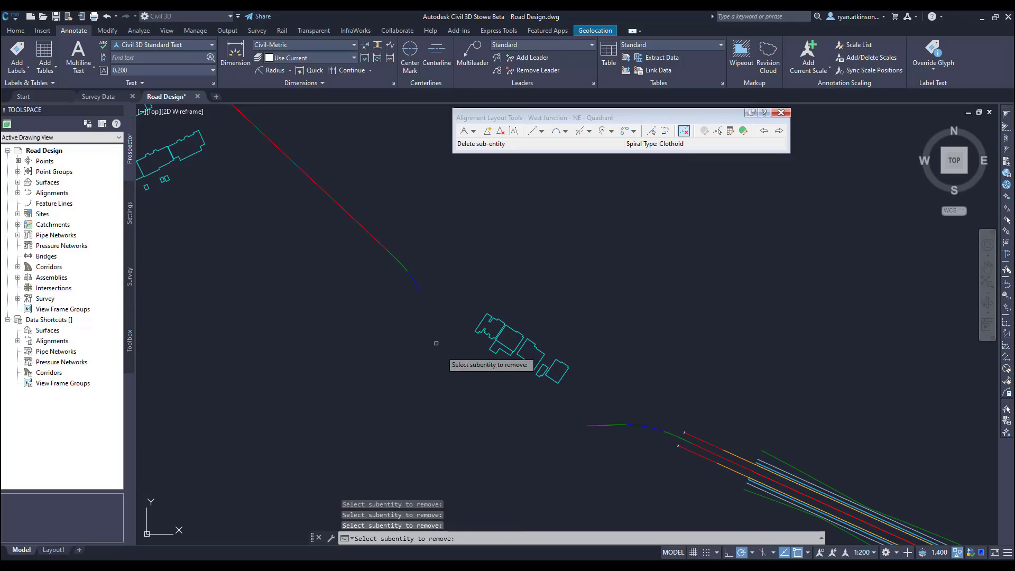
click(589, 425)
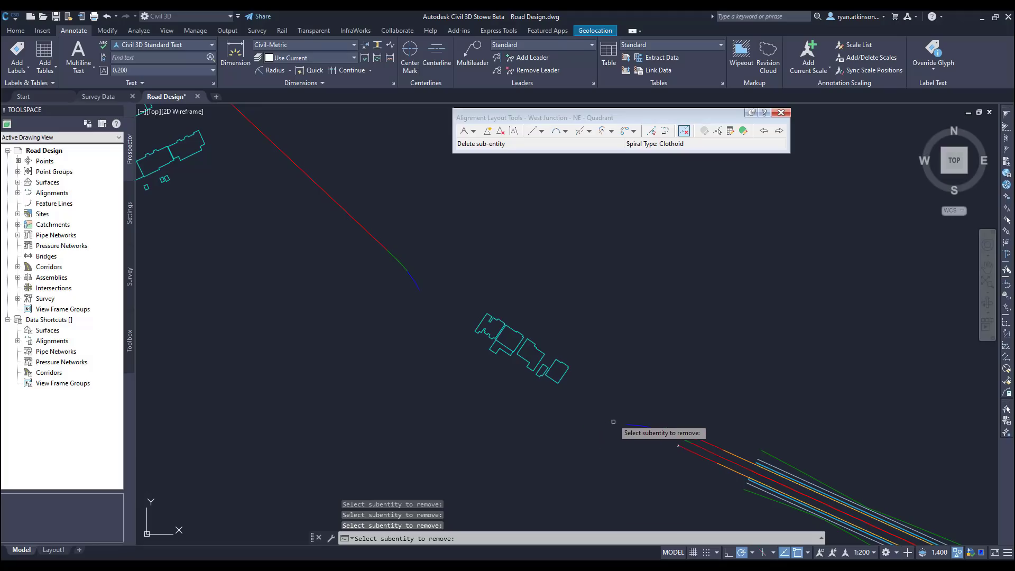
key(Escape)
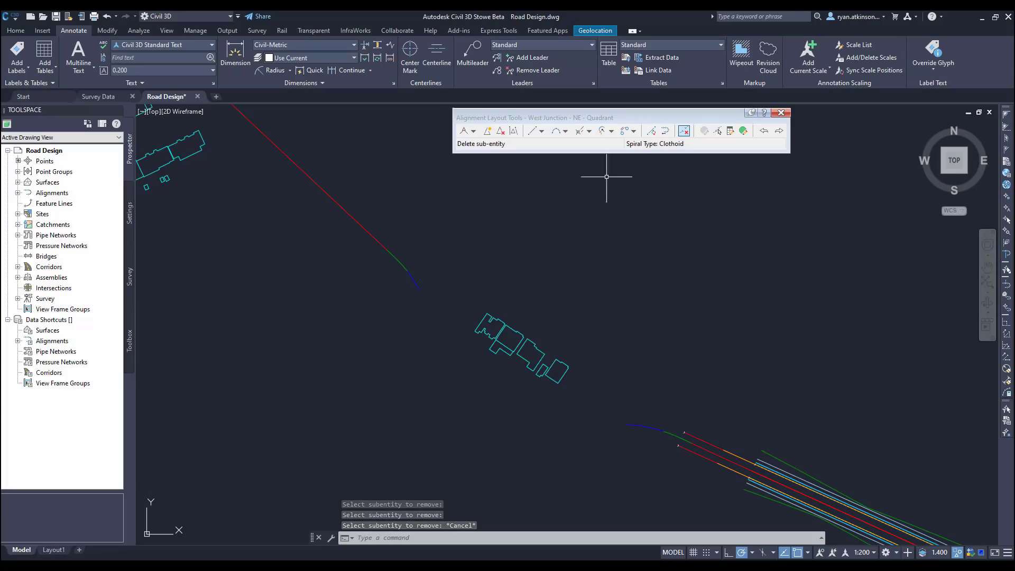
Step: Start a Free Reverse Spiral-Spiral-Curve-Spiral-Spiral between the two curves, under 180°
click(611, 131)
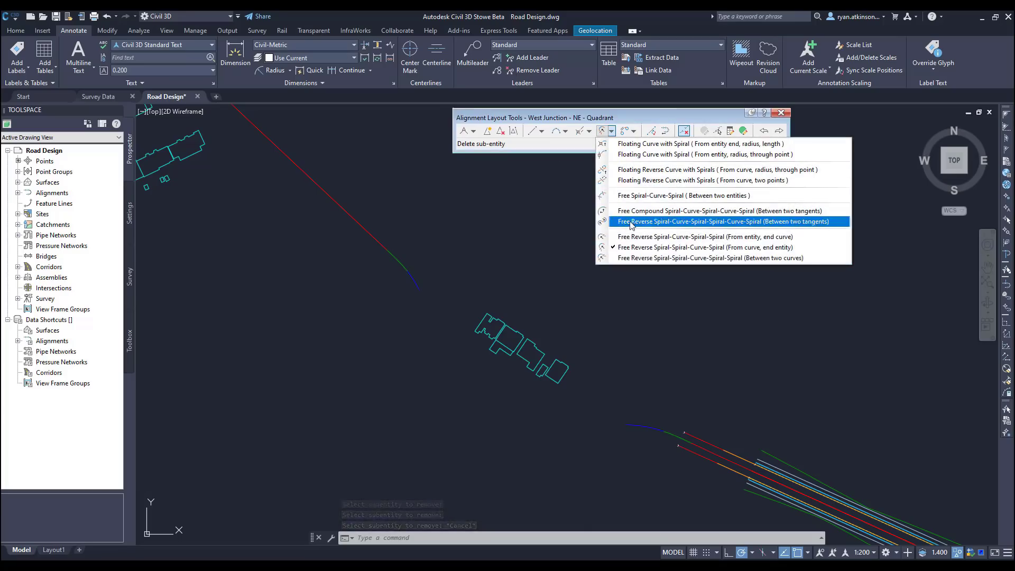
click(642, 258)
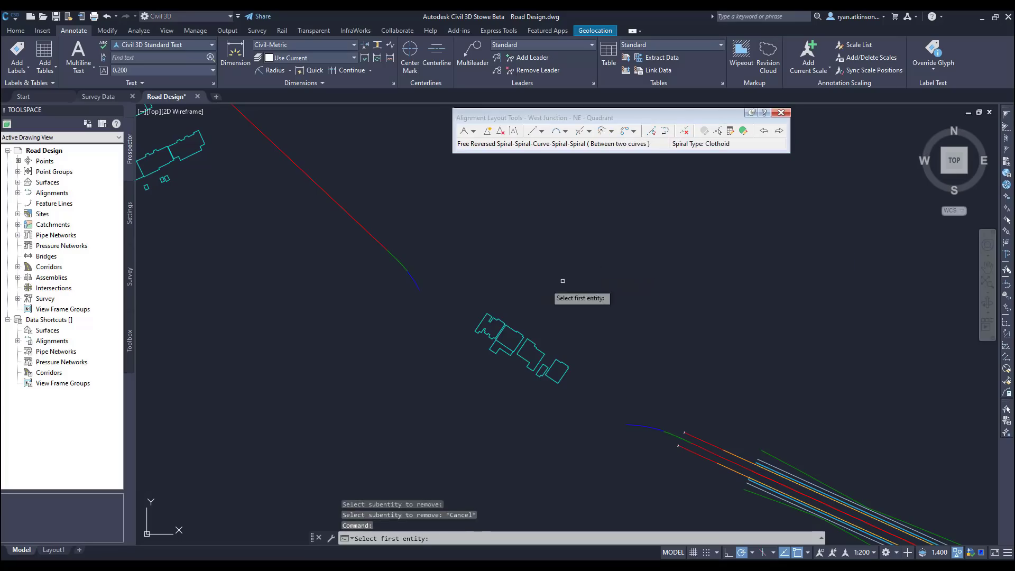
click(418, 287)
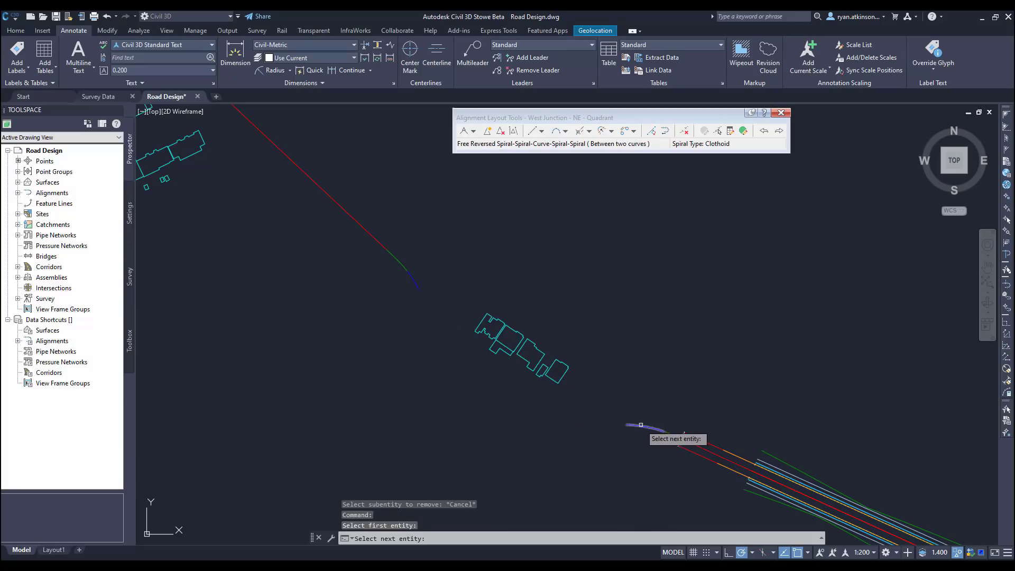
click(641, 424)
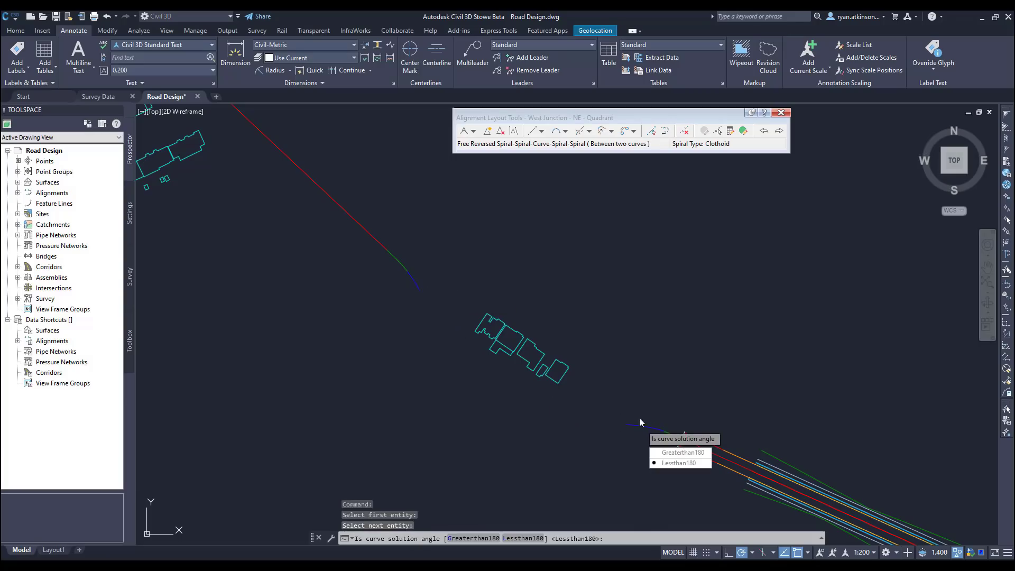
click(671, 463)
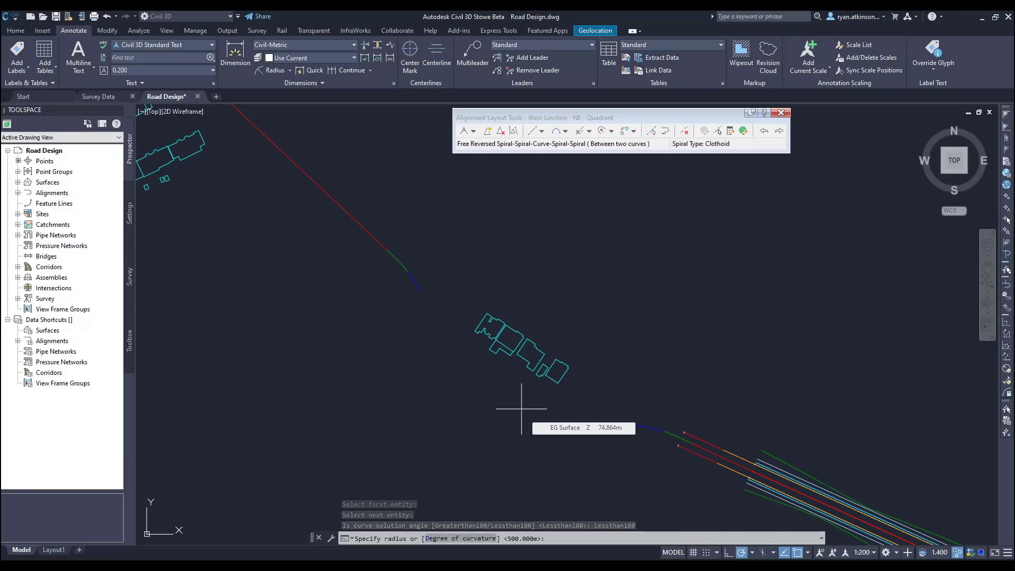
Step: Enter curve radius 100 and spiral lengths 15, 5 and 5
text(100)
key(Return)
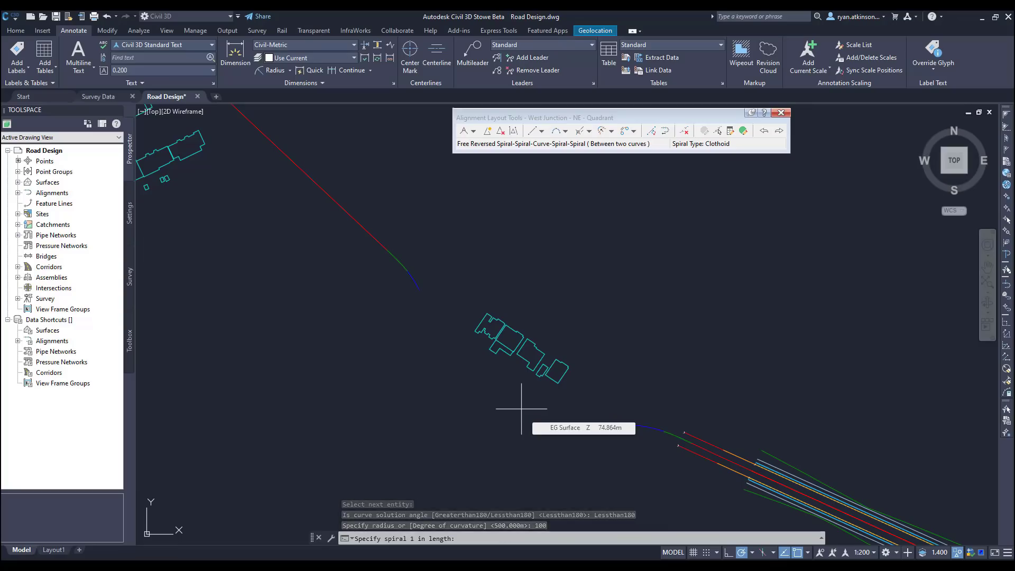
text(15)
key(Return)
text(5)
key(Return)
key(Return)
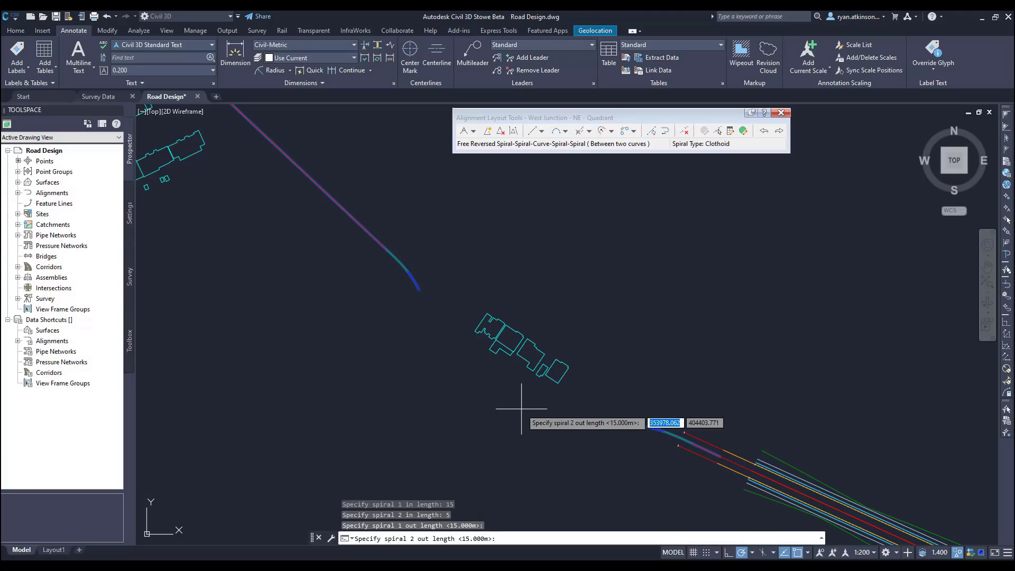
text(5)
key(Return)
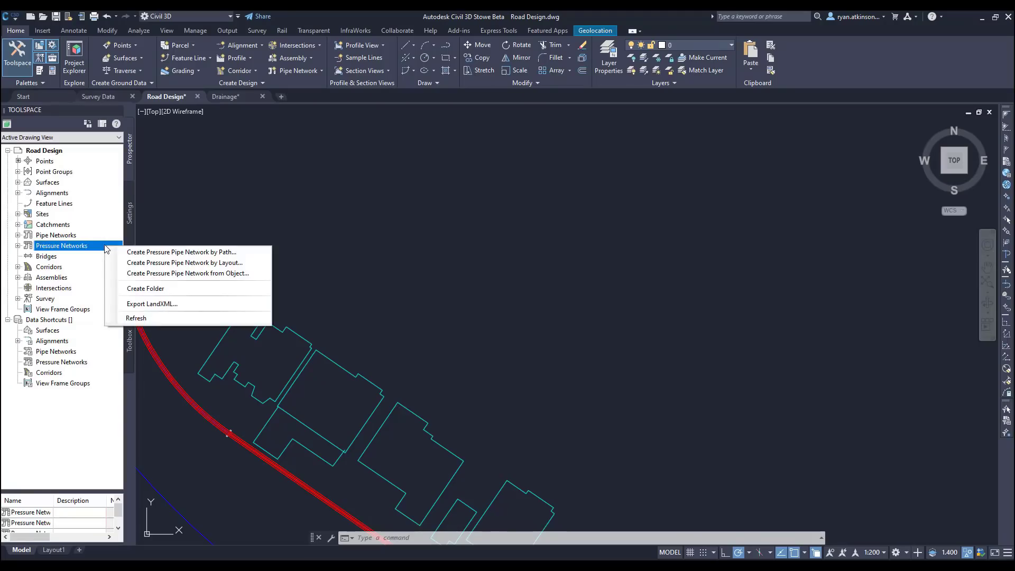
Step: Create a pressure network by path with 450 mm ductile iron pipe following EG Surface at 3.000m cover
click(146, 252)
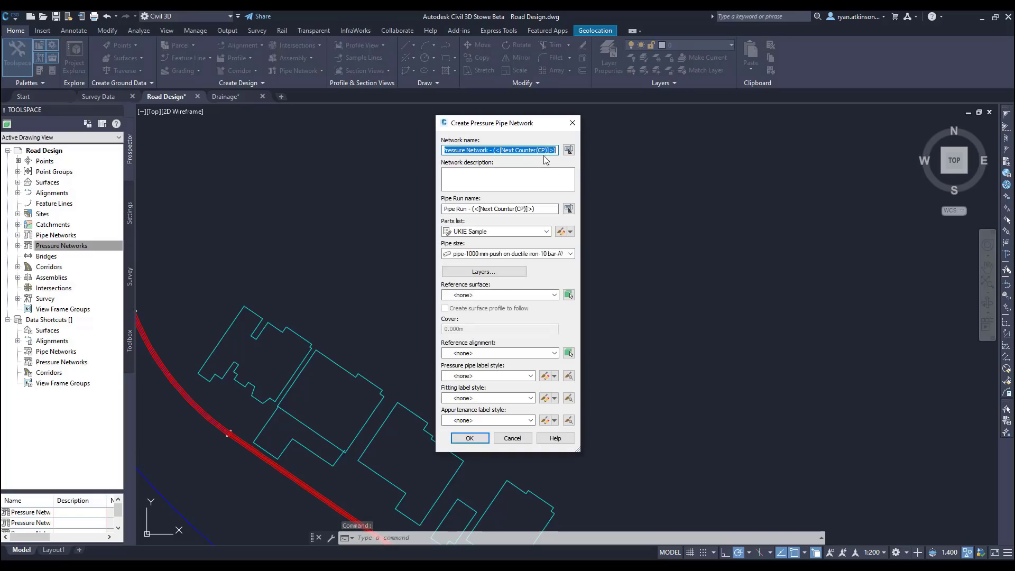
click(499, 254)
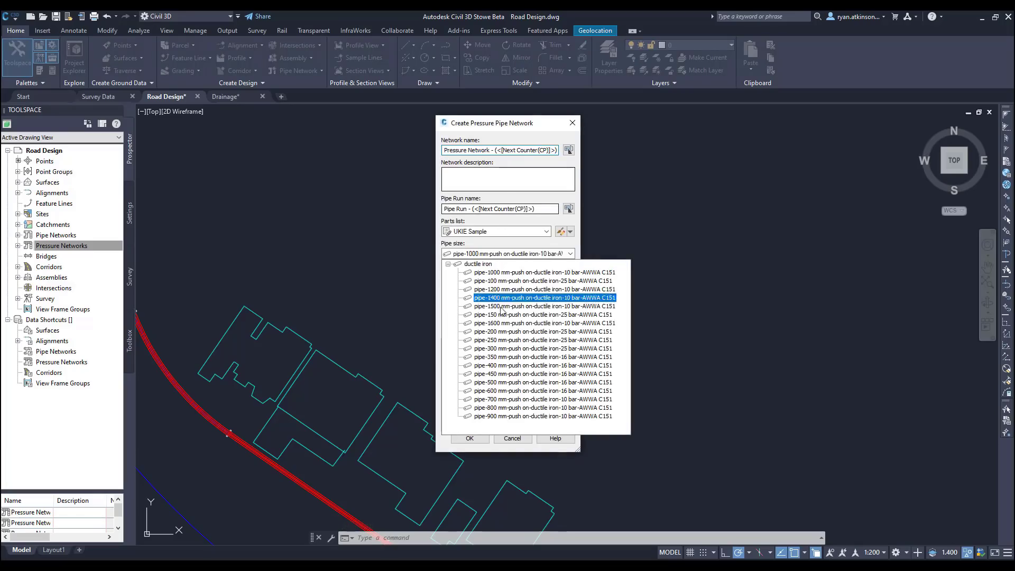
click(502, 374)
click(498, 295)
click(476, 307)
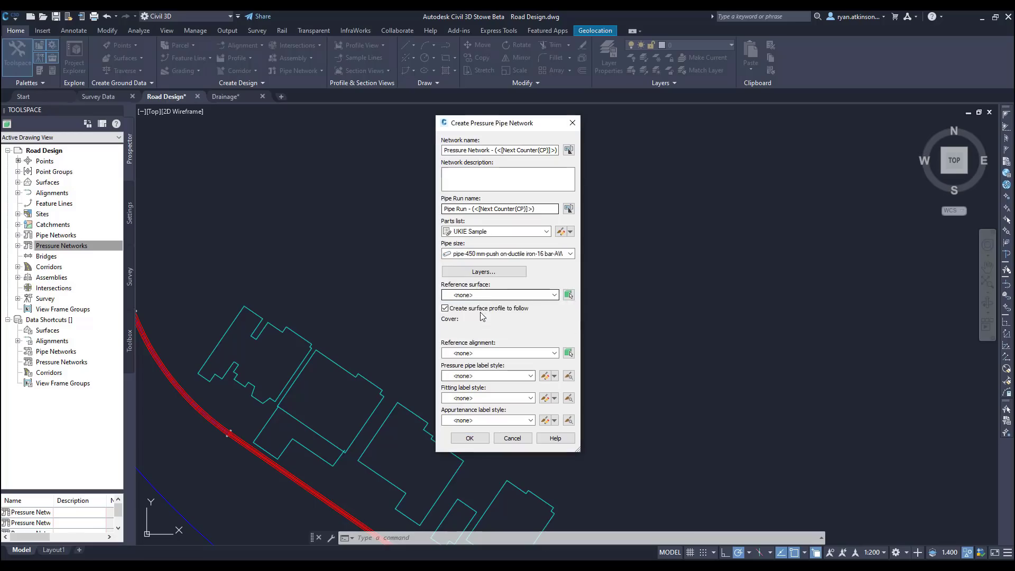
click(469, 438)
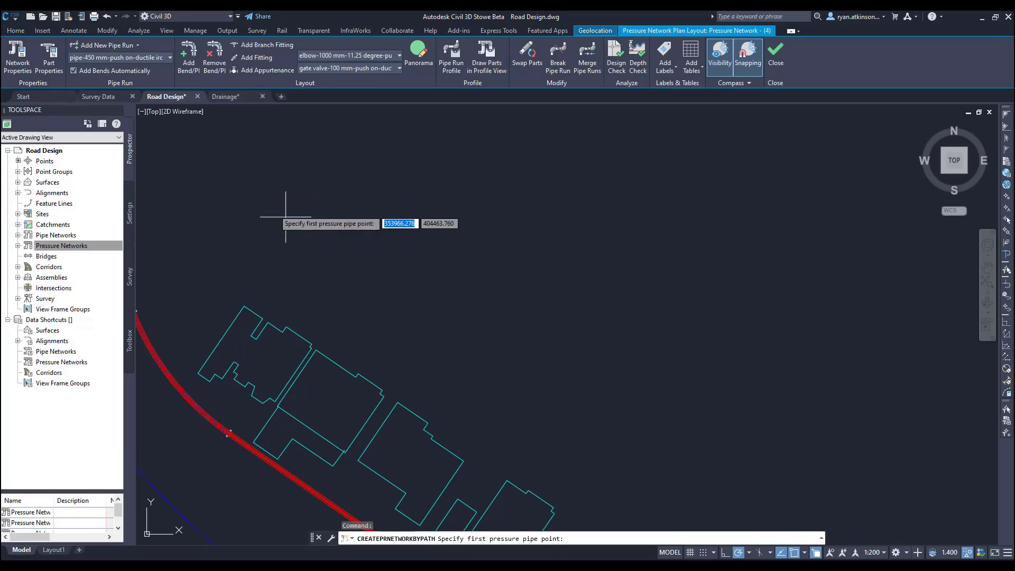
Step: Draw the pressure pipe run through successive bend points above the buildings, using angle snapping
click(273, 235)
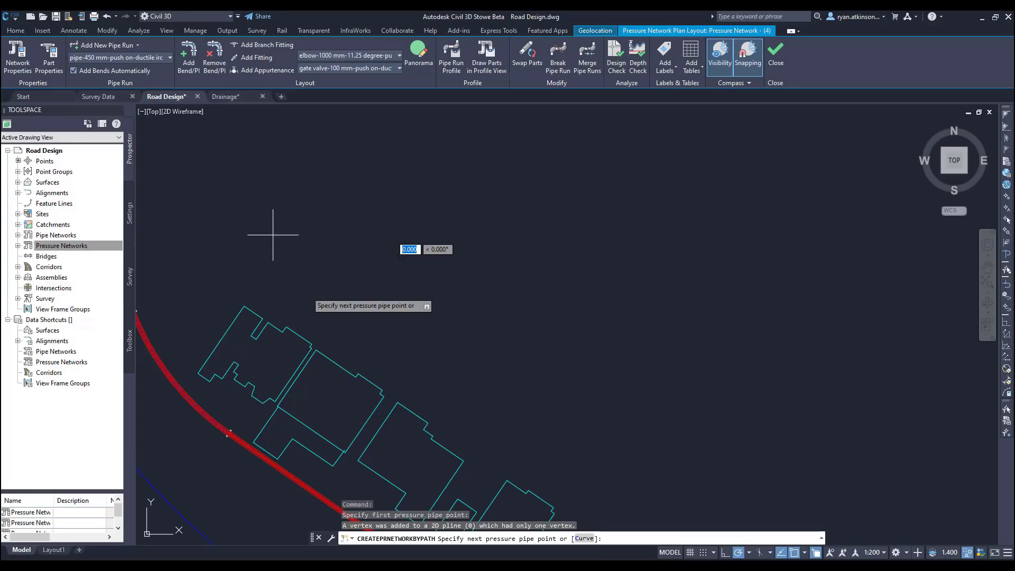
click(309, 295)
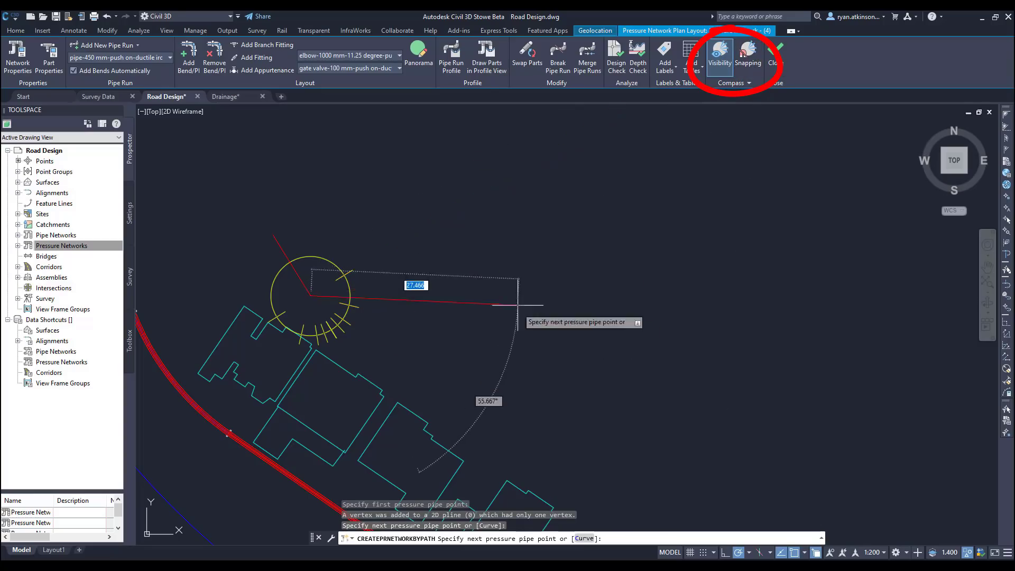
click(492, 368)
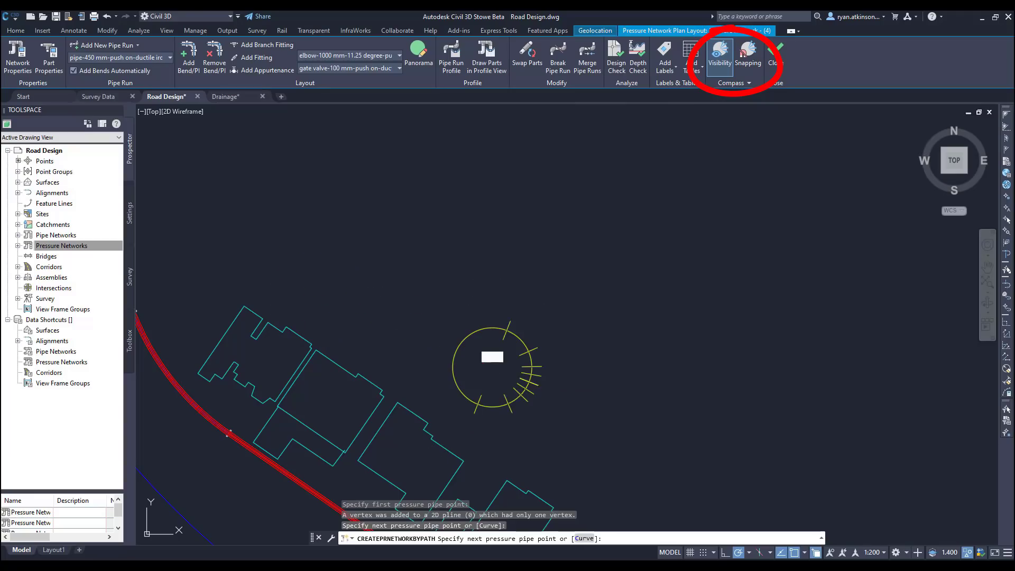
click(740, 60)
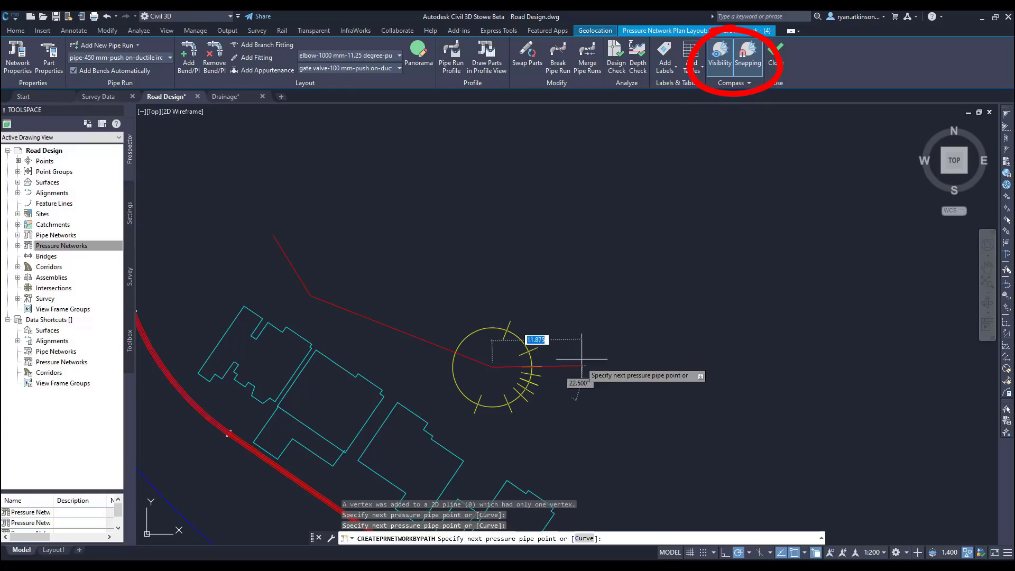
click(554, 426)
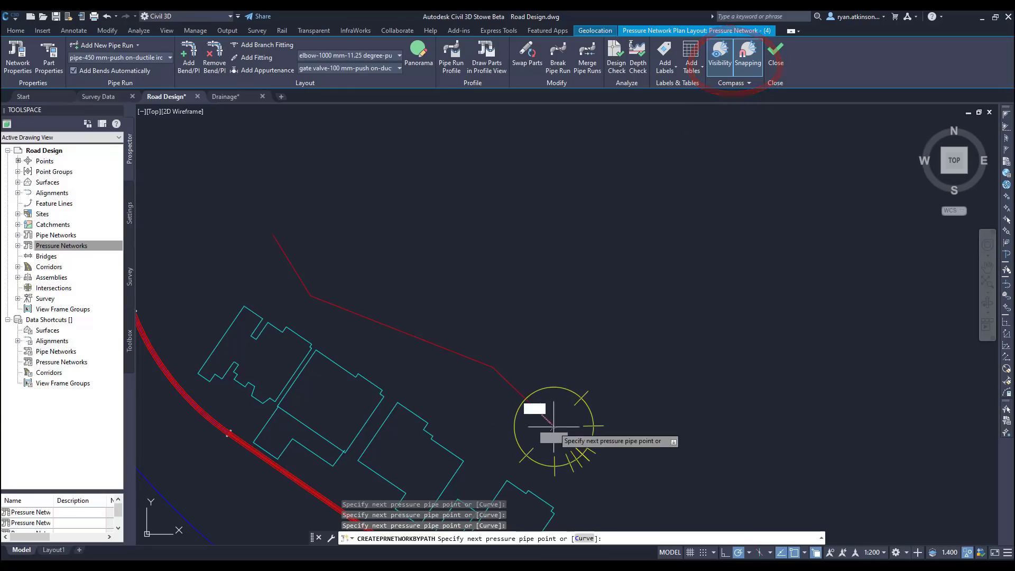
click(713, 66)
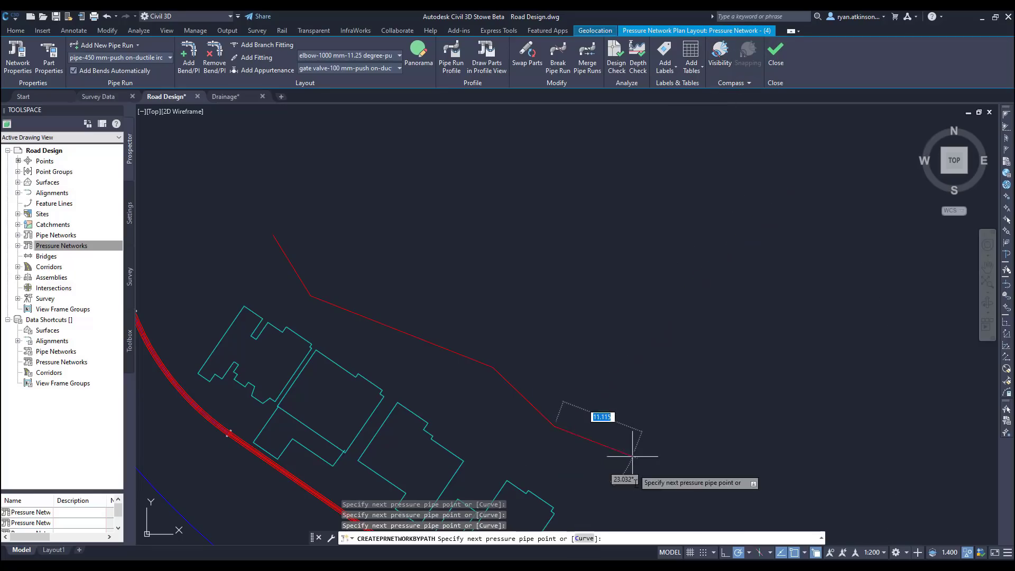
middle_drag(630, 468, 532, 408)
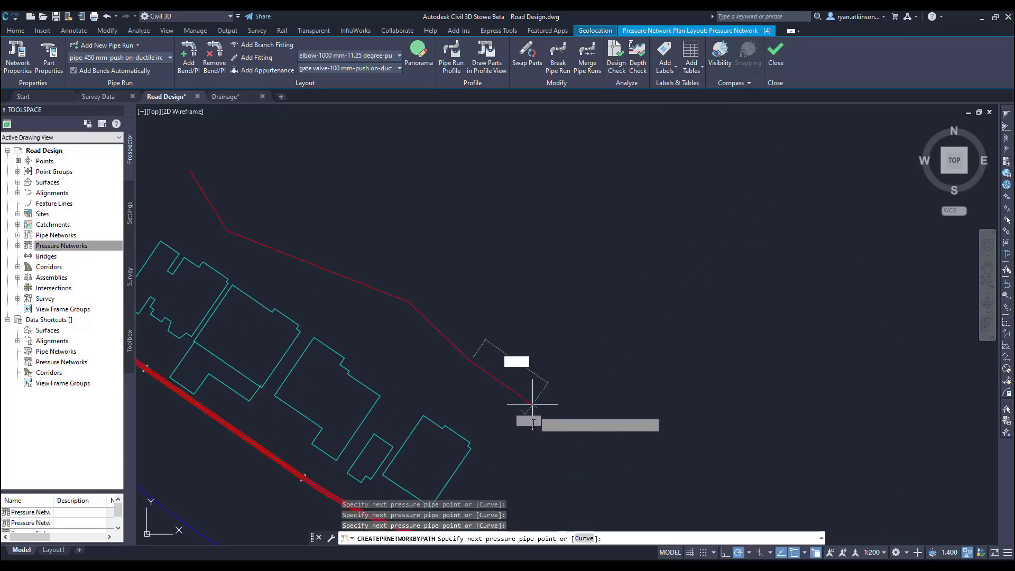
click(505, 452)
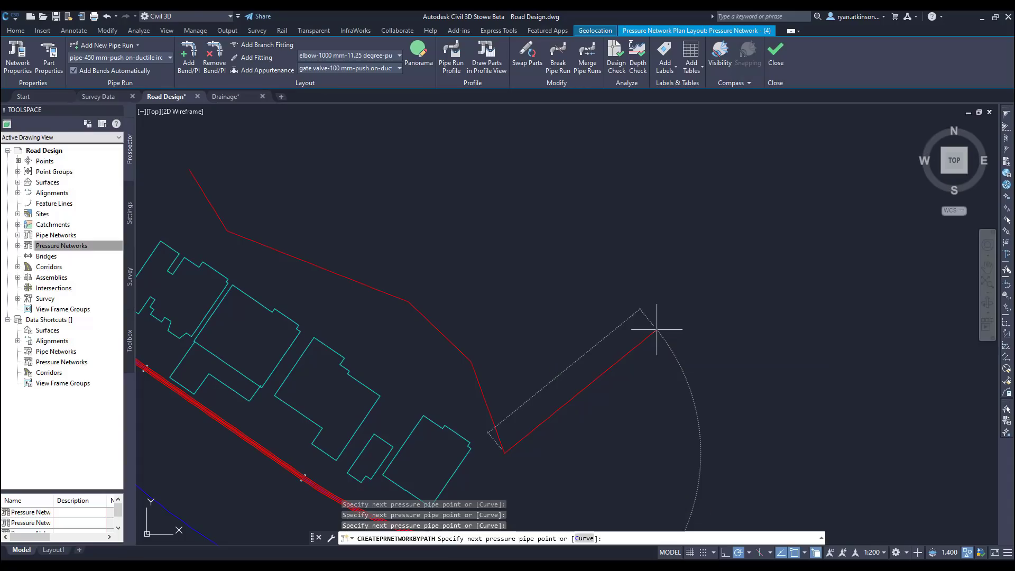
key(Return)
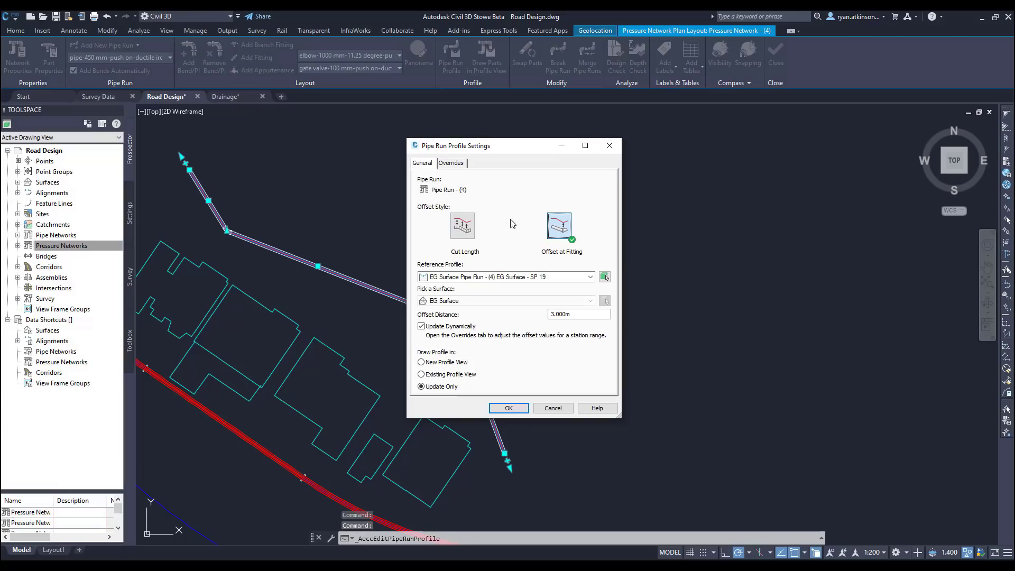
Step: Set the pipe run profile to Cut Length offset style, offset distance 4, dynamic updating off
click(467, 227)
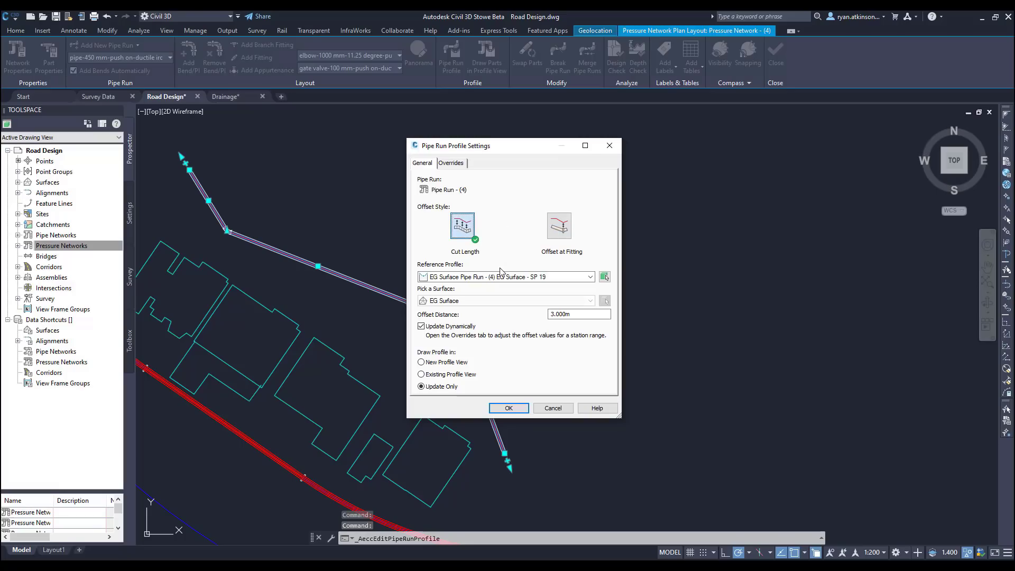
double_click(559, 314)
text(4)
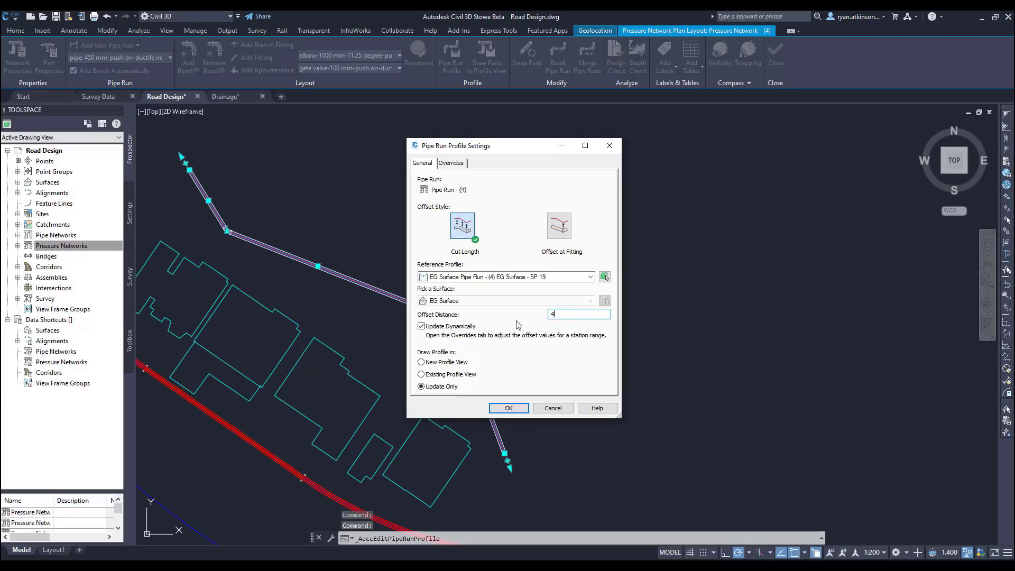
click(469, 327)
click(509, 408)
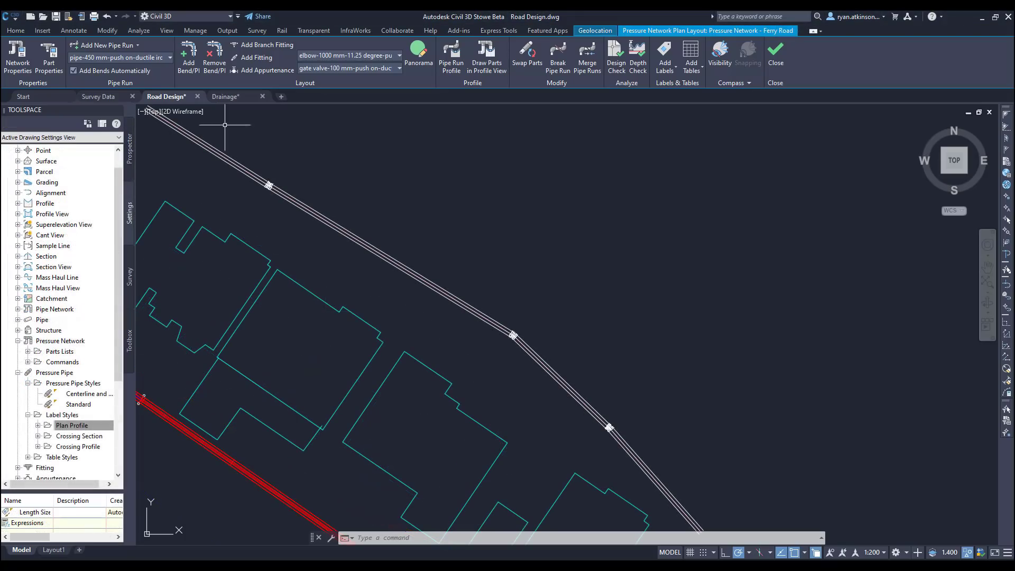
Step: Add a Spanning Pressure Pipes Plan label from the upper to lower pressure pipe along the run
click(81, 35)
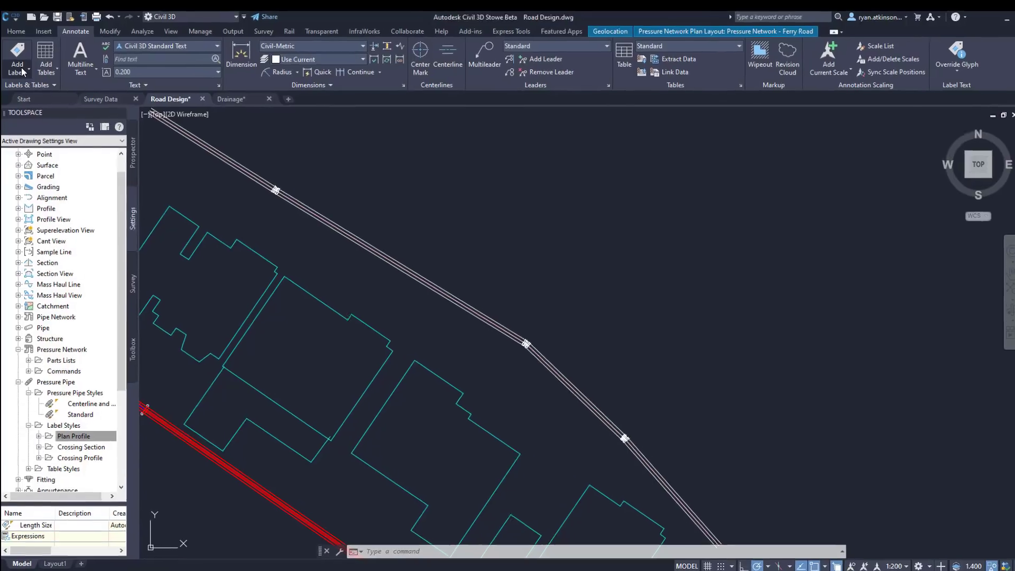
click(23, 71)
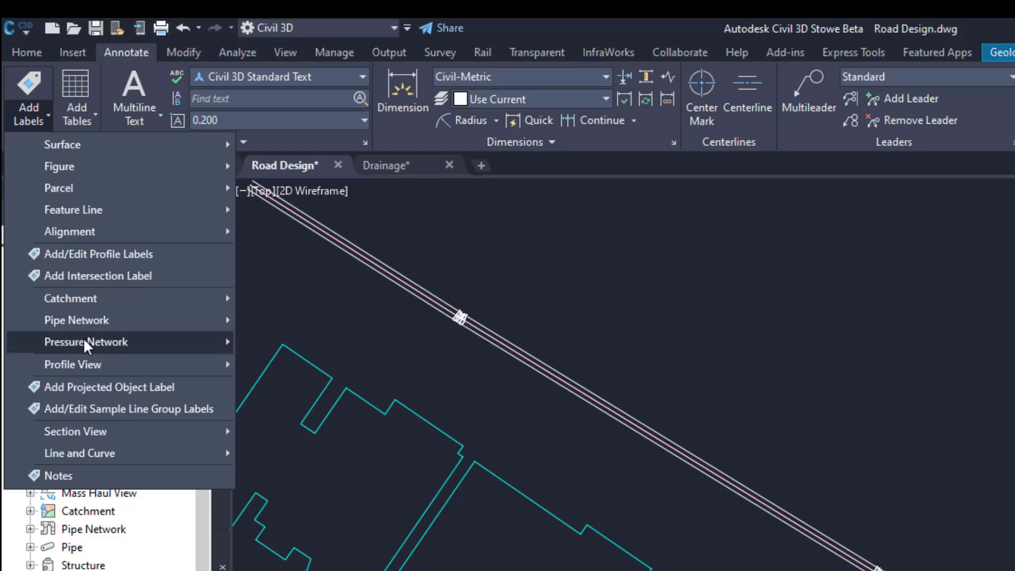
mouse_move(84, 342)
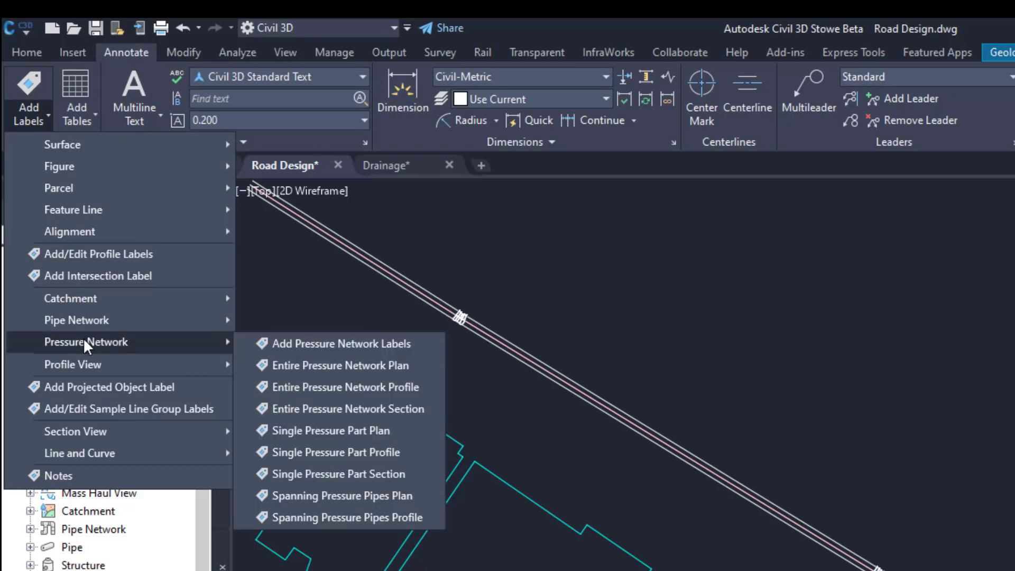
click(325, 494)
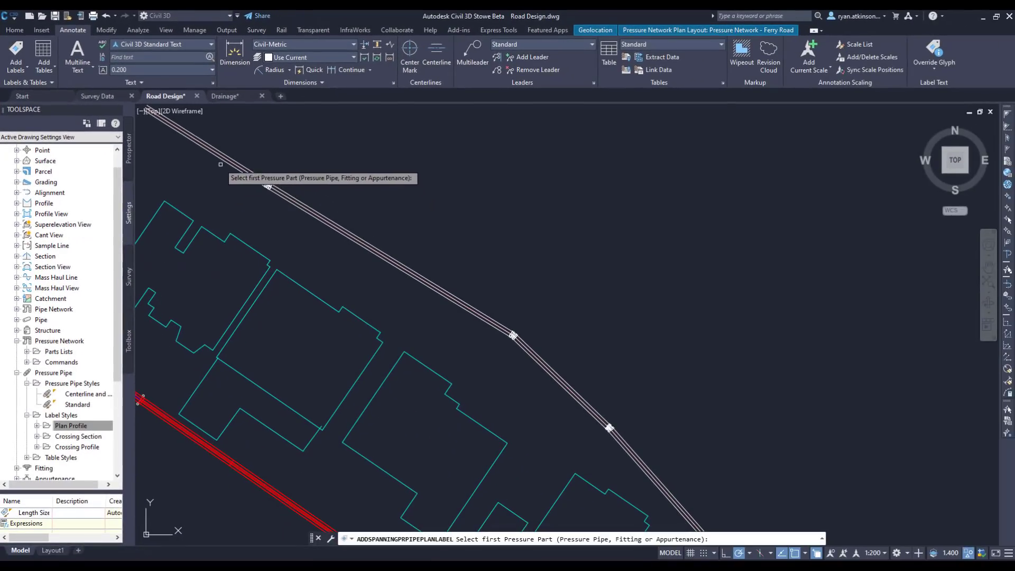
click(220, 156)
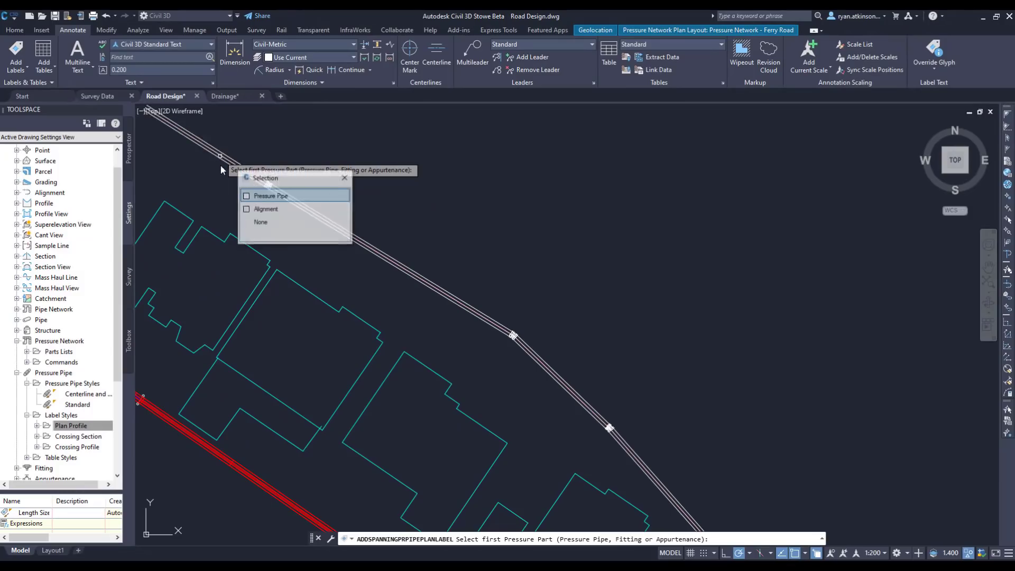
click(269, 196)
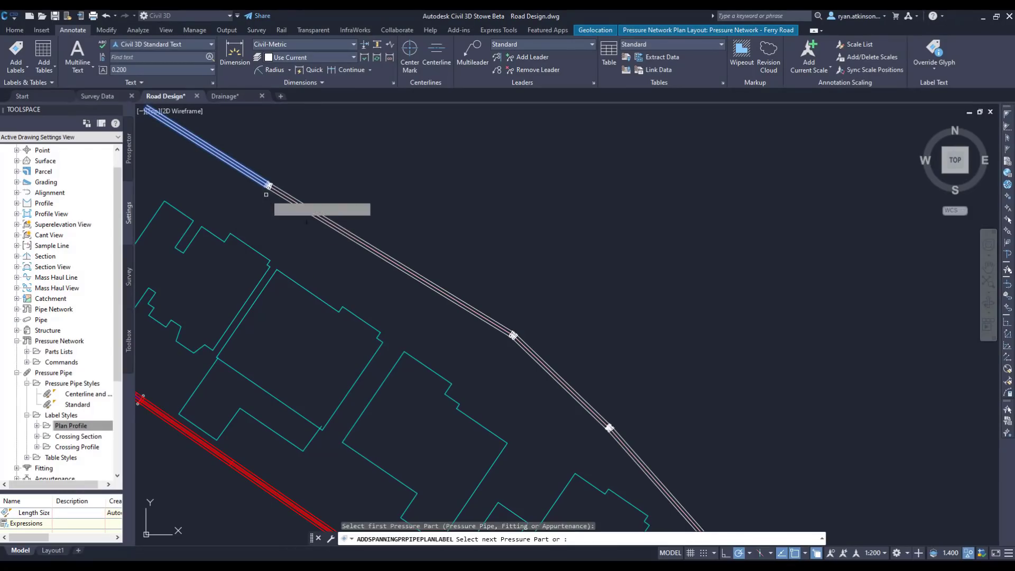
click(626, 439)
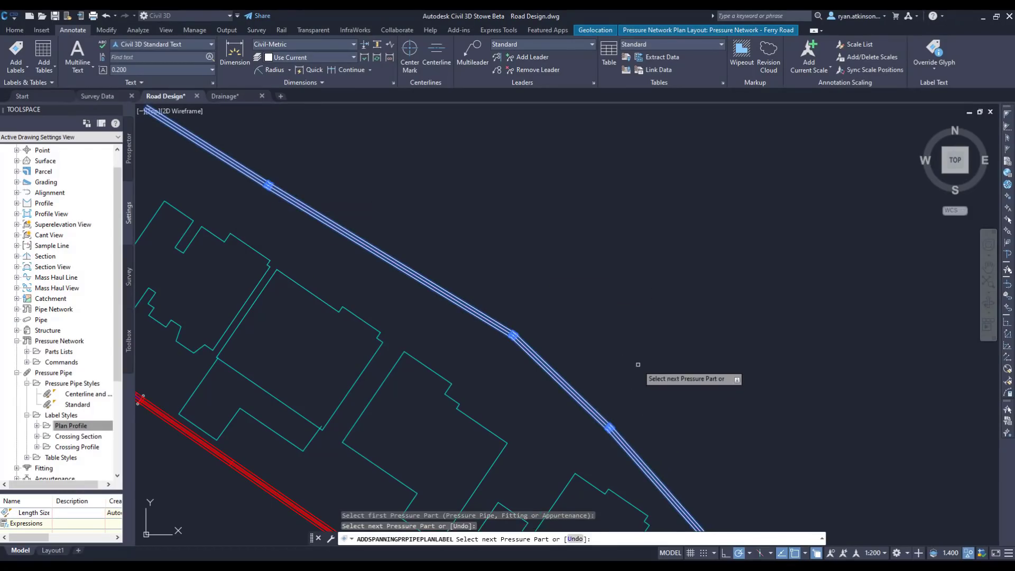
key(Return)
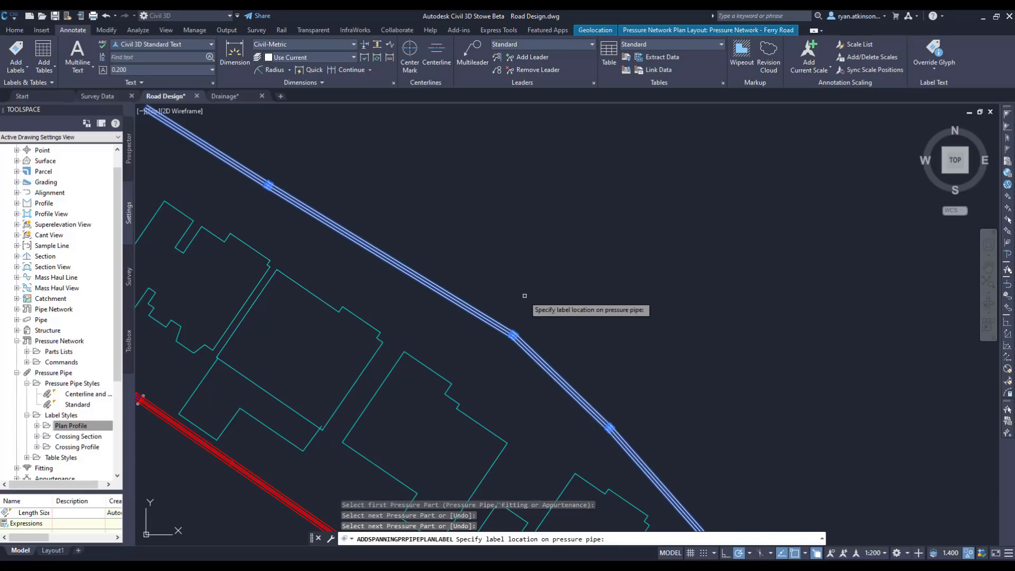
click(485, 312)
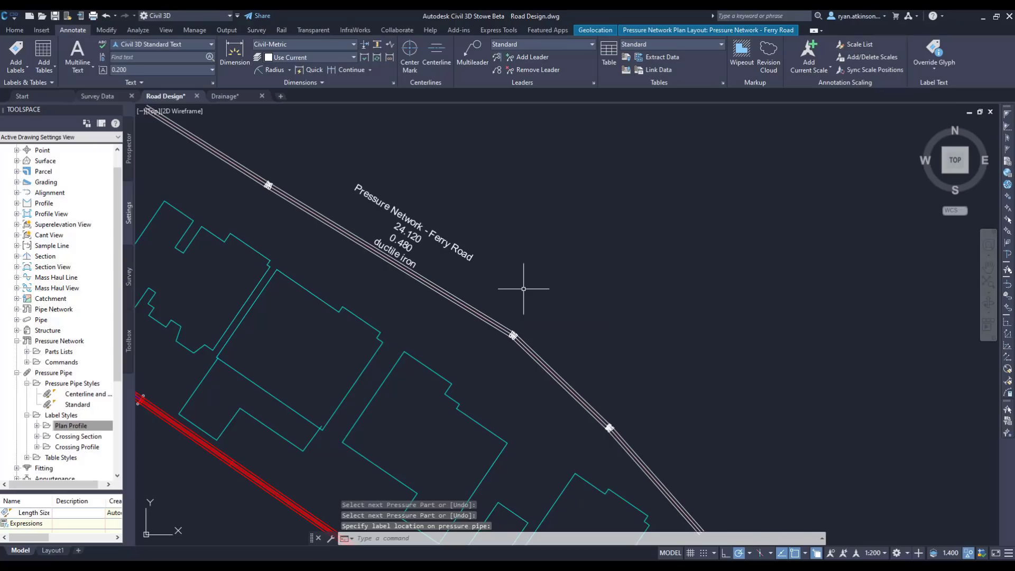